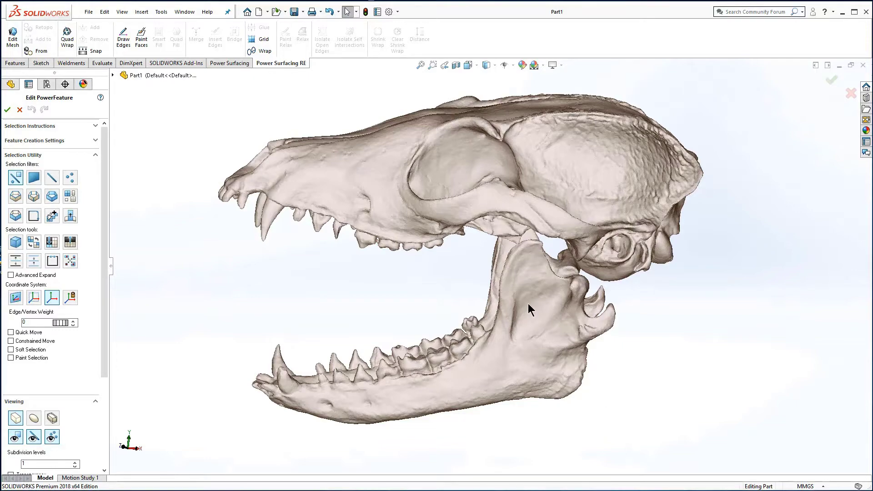
Examine the lower teeth, canines and jaws of the skull reference mesh from several angles
middle_drag(528, 304, 499, 355)
scroll(470, 322, down, 6)
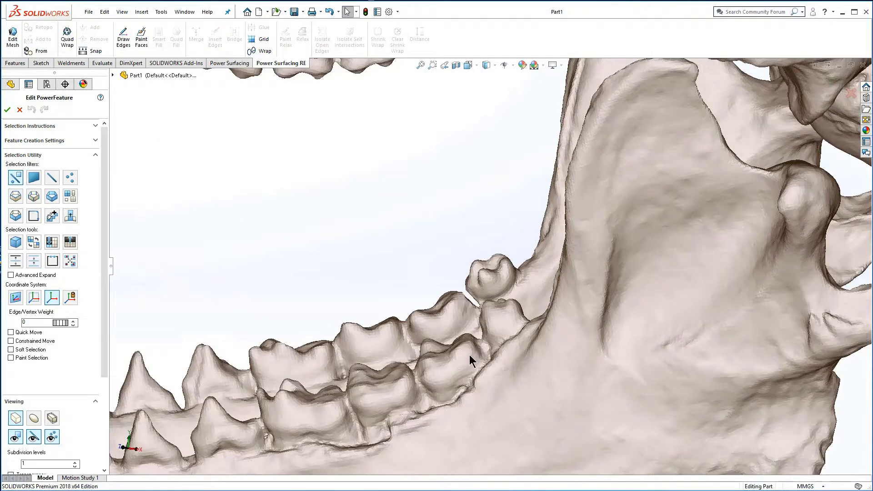
scroll(469, 354, up, 8)
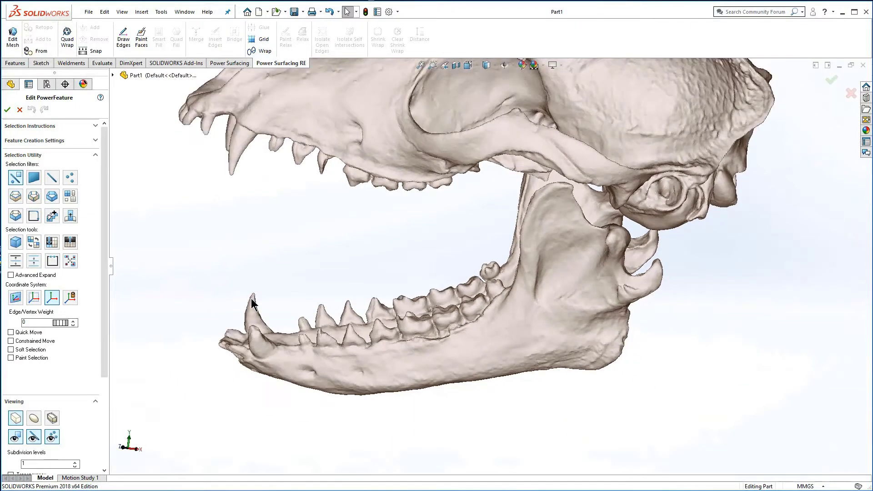
scroll(252, 301, down, 4)
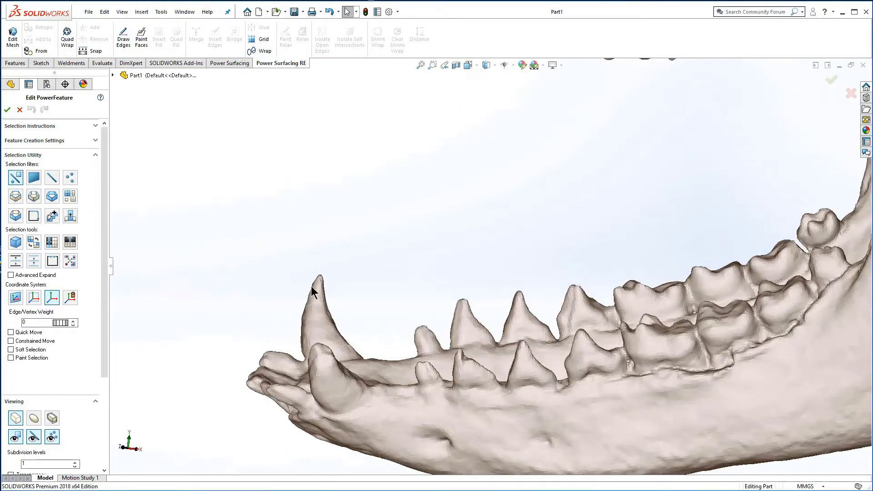
middle_drag(312, 288, 436, 223)
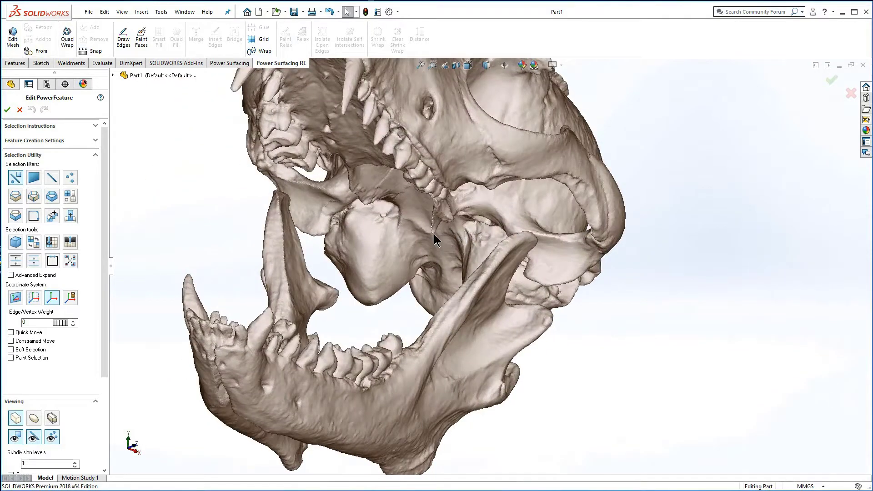
key(ctrl+1)
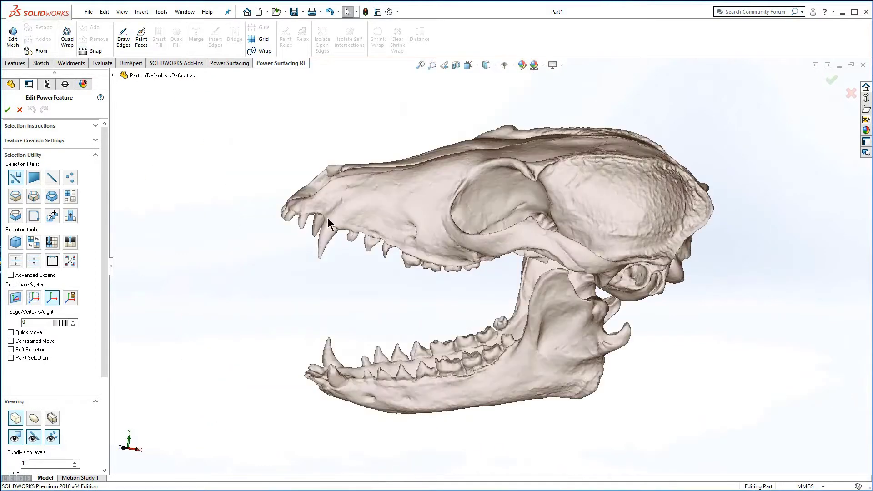
Start a Quad Wrap of the skull mesh at 2% and turn on its preview
click(67, 42)
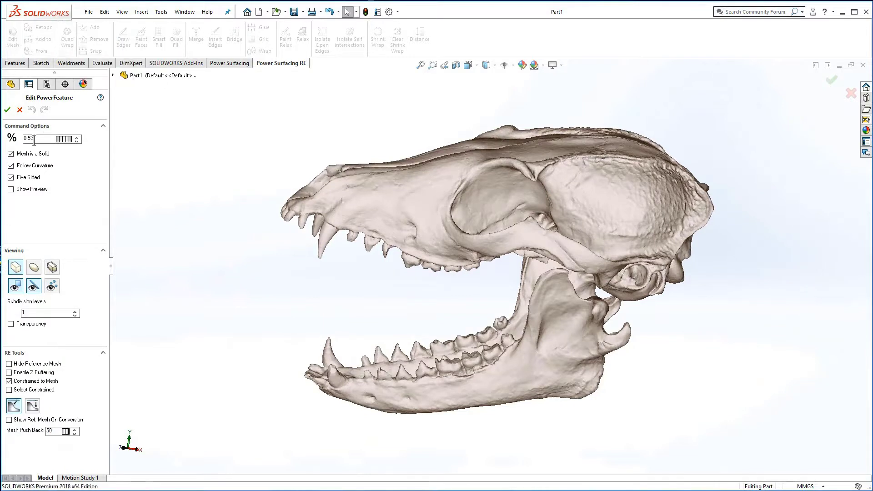
text(2)
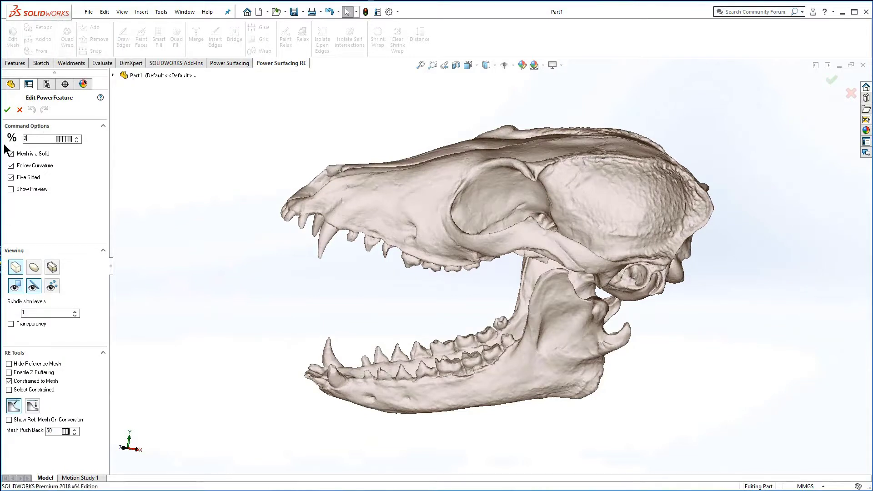
text(%)
click(11, 190)
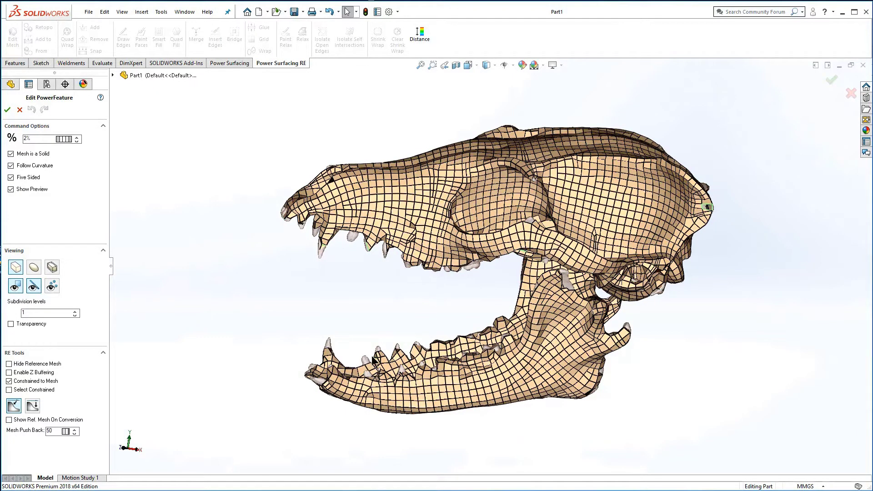
Try a Quad Wrap size of 1% and check how well the tooth tips are covered
click(10, 154)
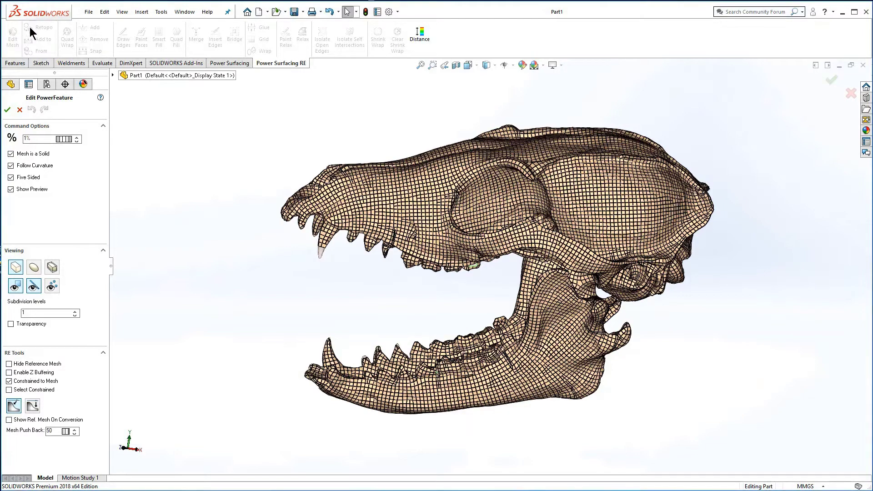
middle_drag(462, 316, 364, 264)
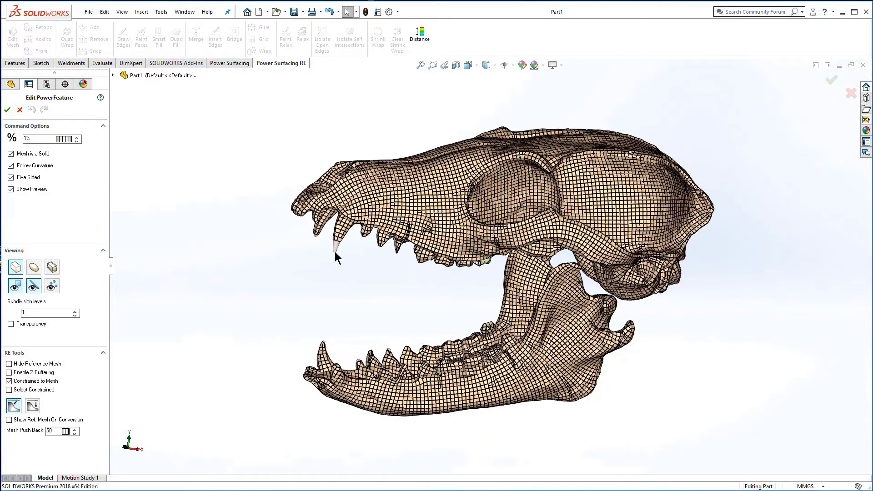
middle_drag(466, 297, 317, 316)
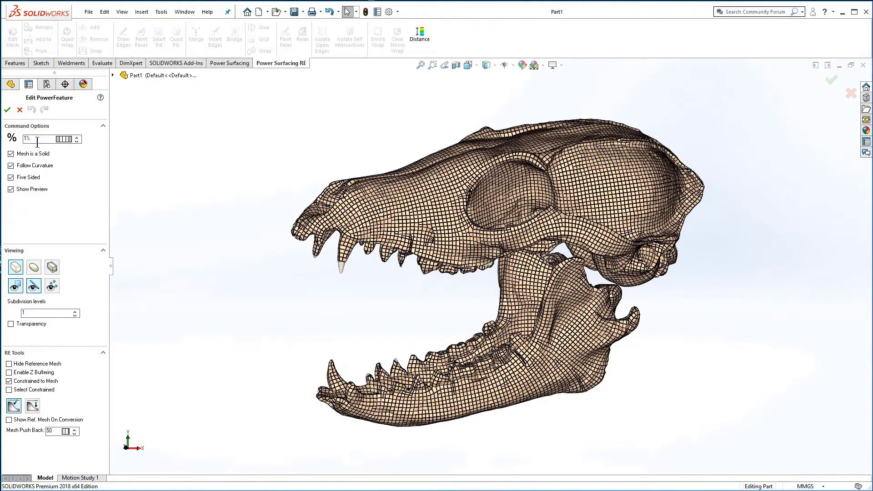
Set the Quad Wrap size to 0.75%, check the preview and accept the wrap
text(0.75)
key(Return)
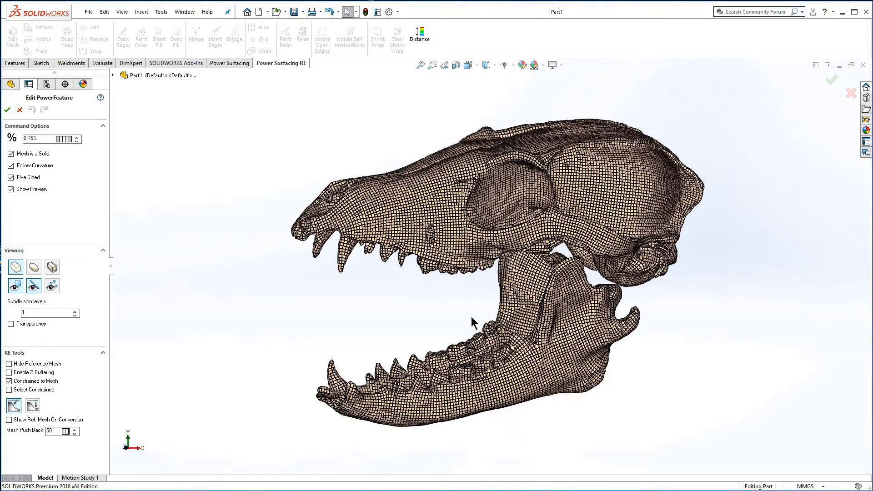
middle_drag(472, 325, 437, 275)
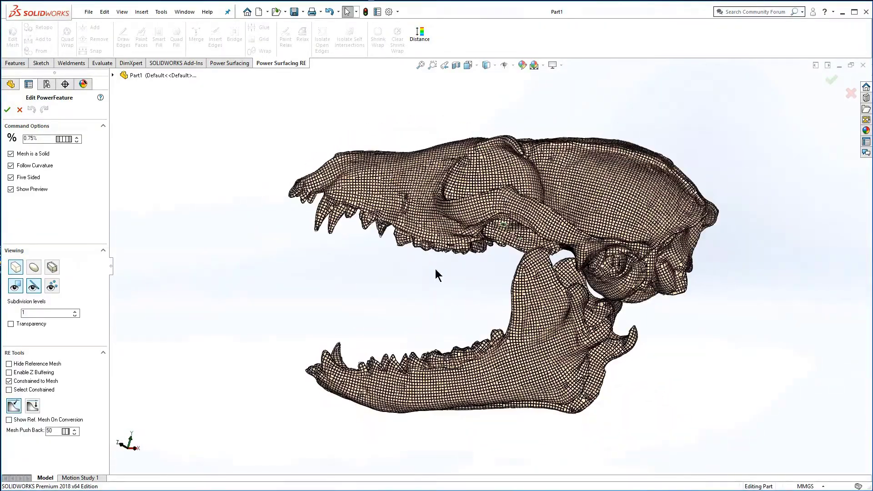
click(8, 110)
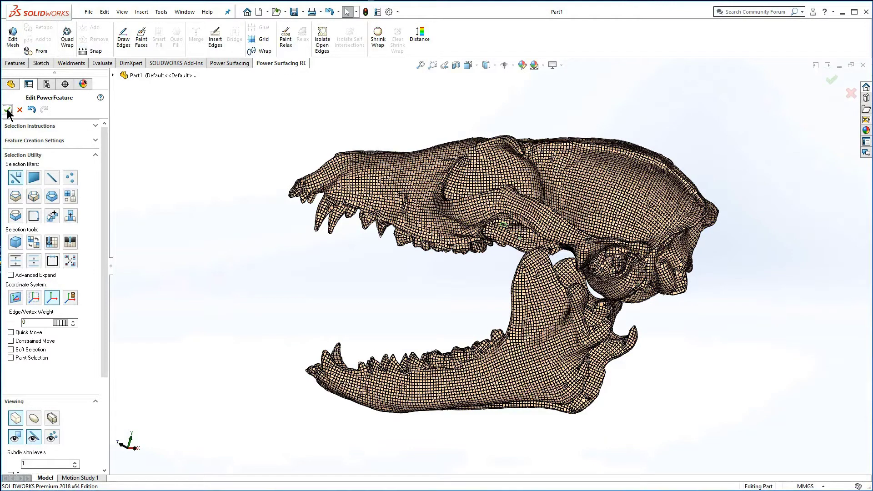
Set the feature creation settings to Create PwrFeature
click(70, 198)
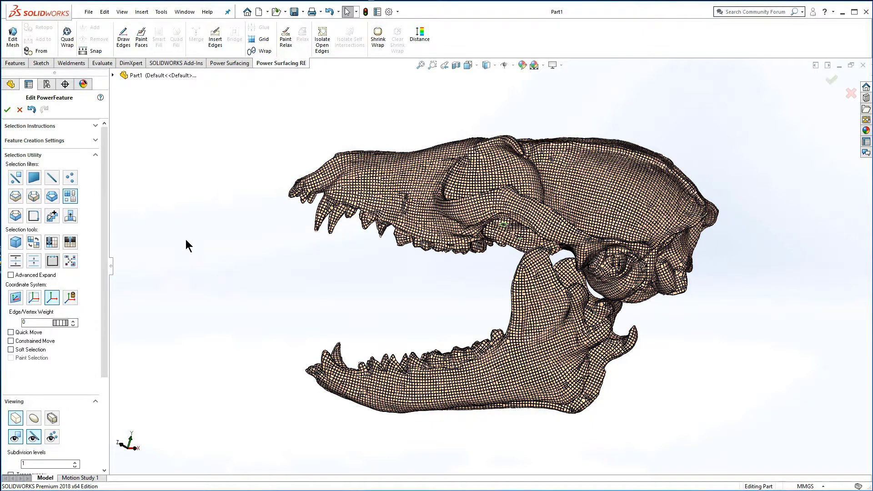
click(95, 141)
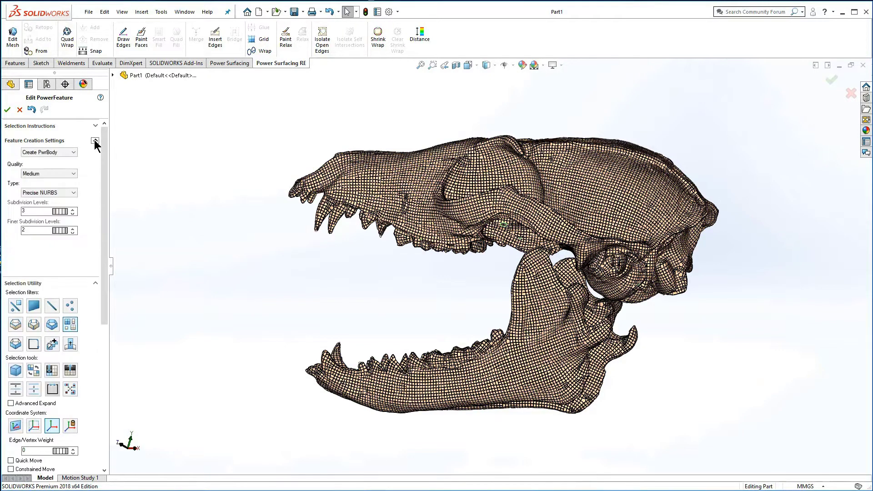
click(75, 153)
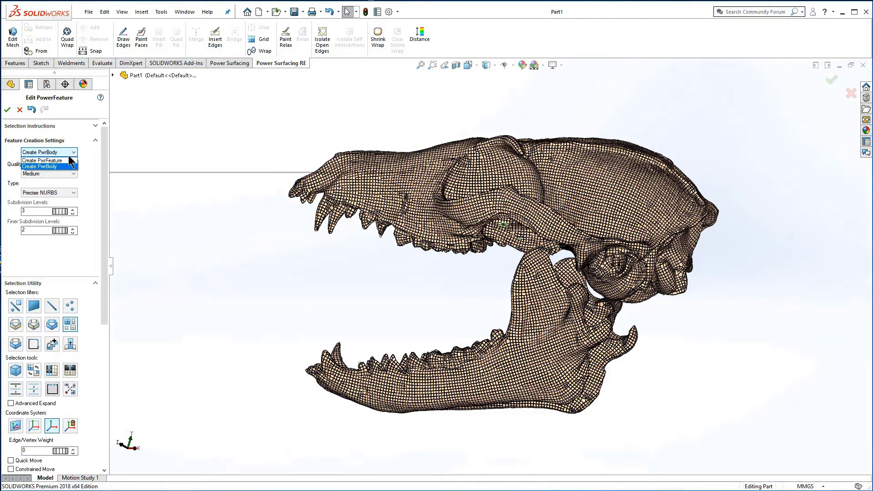
click(64, 161)
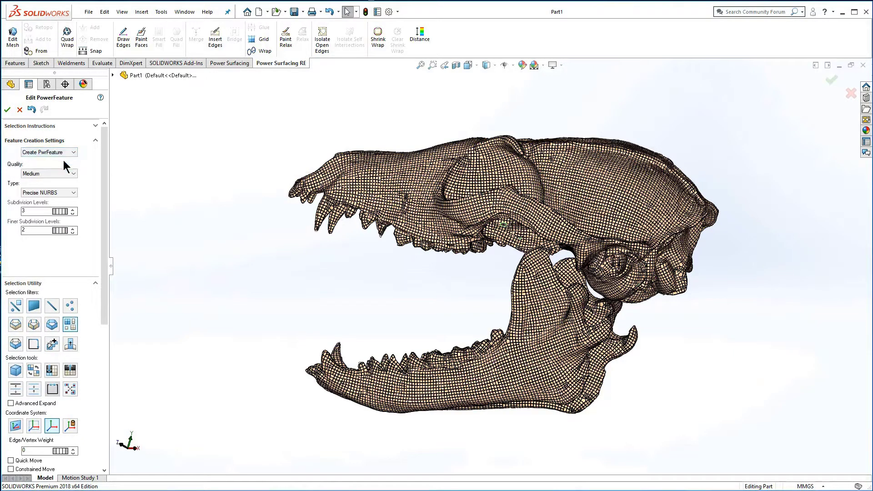
click(95, 141)
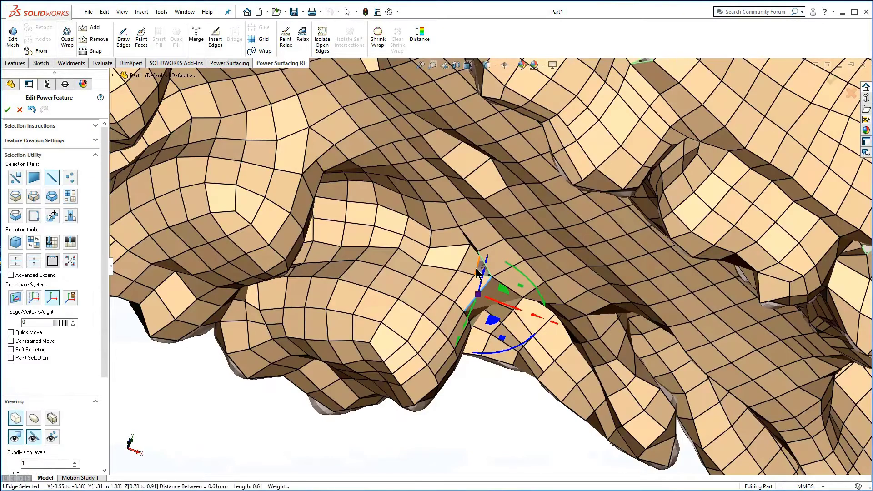
Fill the open gap in the quad mesh between the neighbouring teeth, starting from one of its open edges
click(476, 268)
middle_drag(493, 295, 515, 293)
right_click(491, 283)
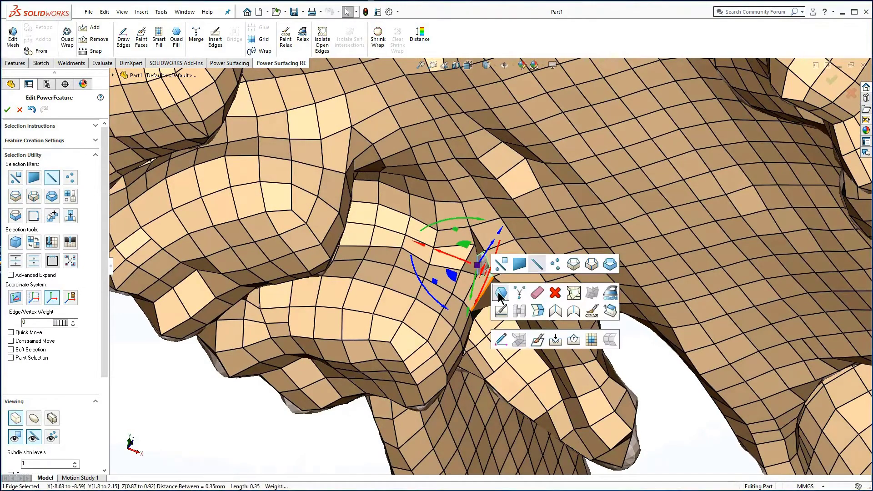
click(500, 295)
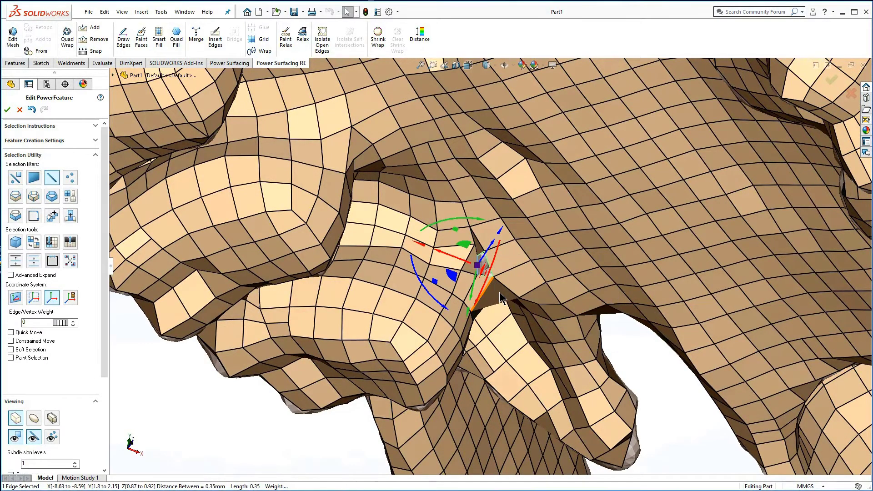
Fill the five-sided hole in the quad mesh beside the molar from its open edge
middle_drag(568, 305, 551, 243)
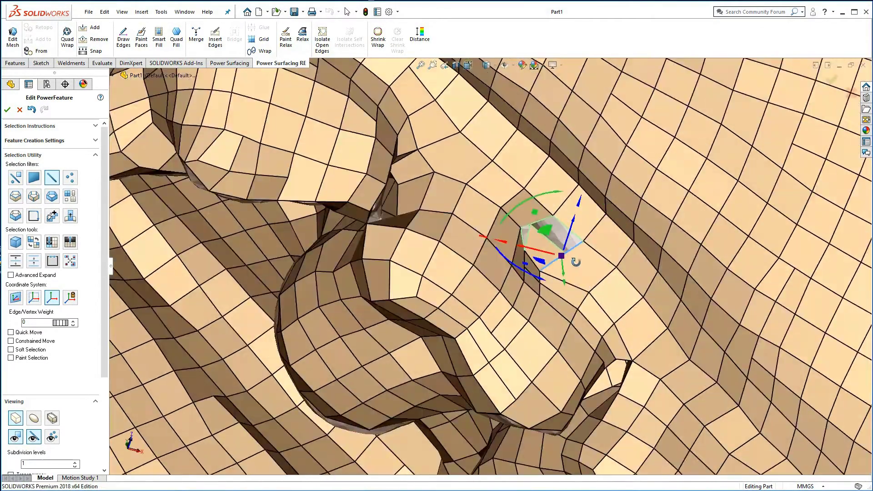
click(552, 245)
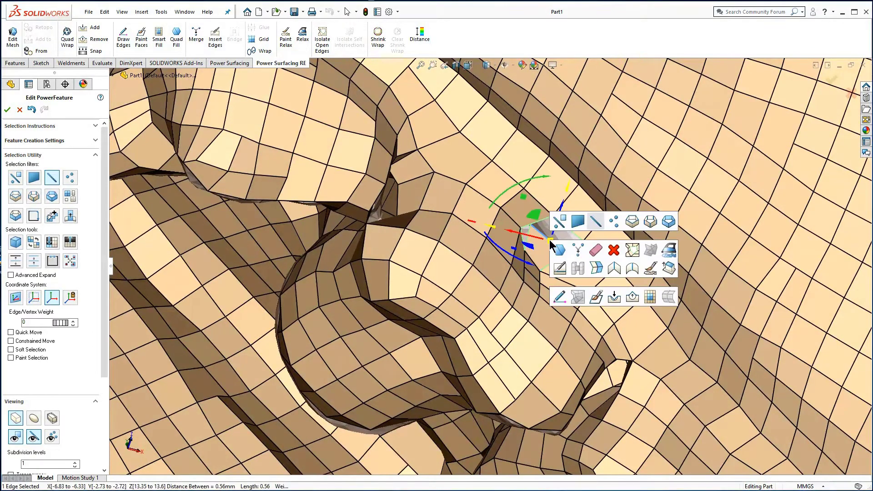
key(Delete)
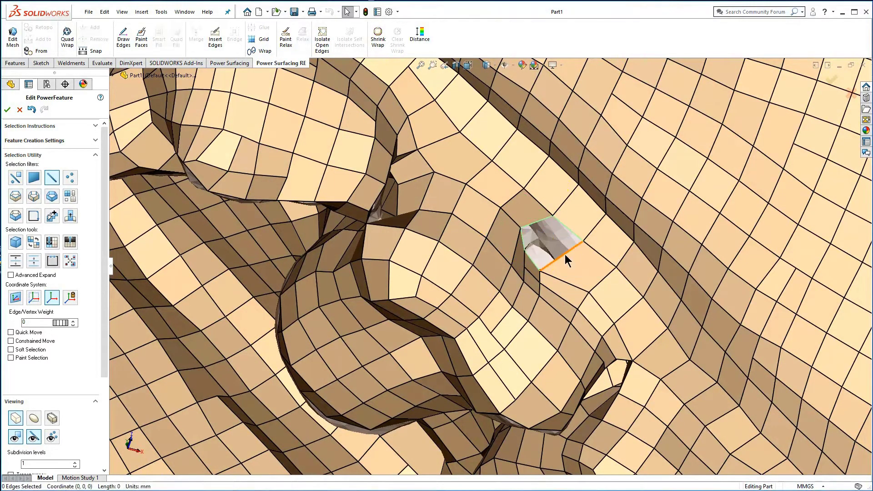
click(565, 255)
click(572, 264)
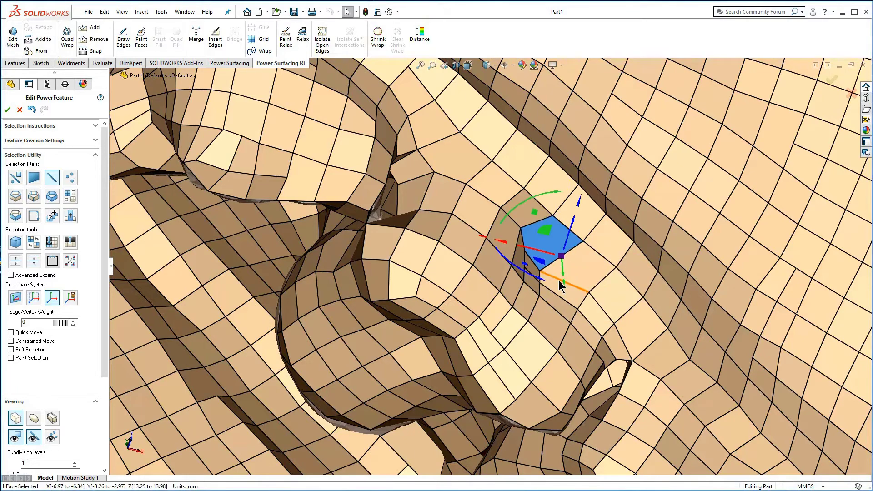
Isolate the mesh regions with open edges and fill the small hole in the curved patch
key(f)
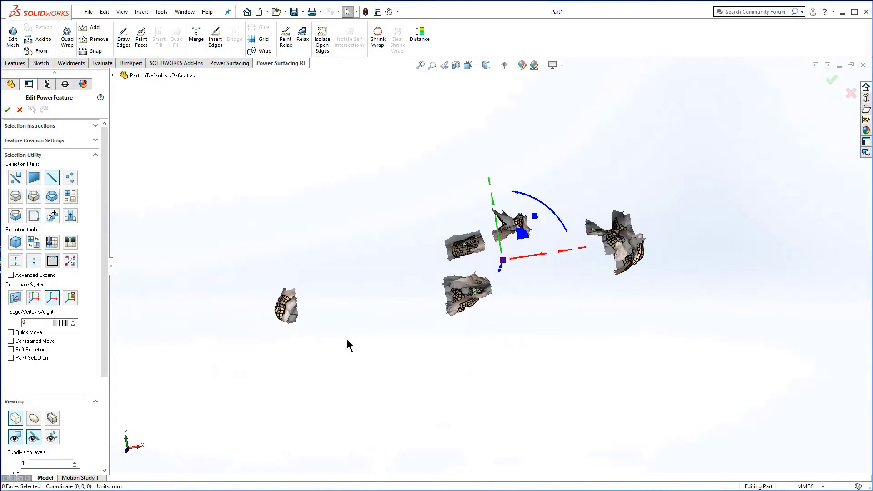
middle_drag(335, 338, 373, 317)
scroll(382, 309, down, 6)
scroll(442, 308, down, 7)
middle_drag(460, 308, 416, 369)
click(405, 365)
click(415, 367)
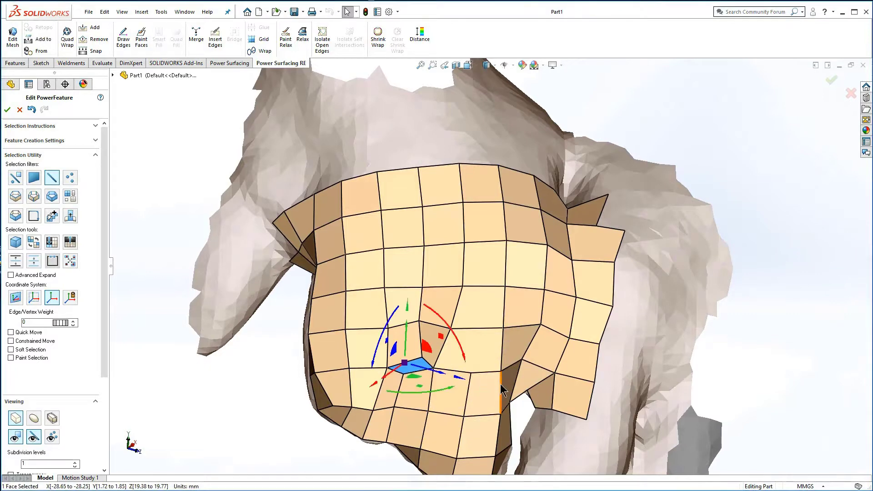
Check the remaining isolated patches, toggle Isolate Open Edges and continue isolating the remaining open edges
scroll(499, 377, up, 6)
scroll(595, 256, up, 3)
scroll(571, 121, down, 5)
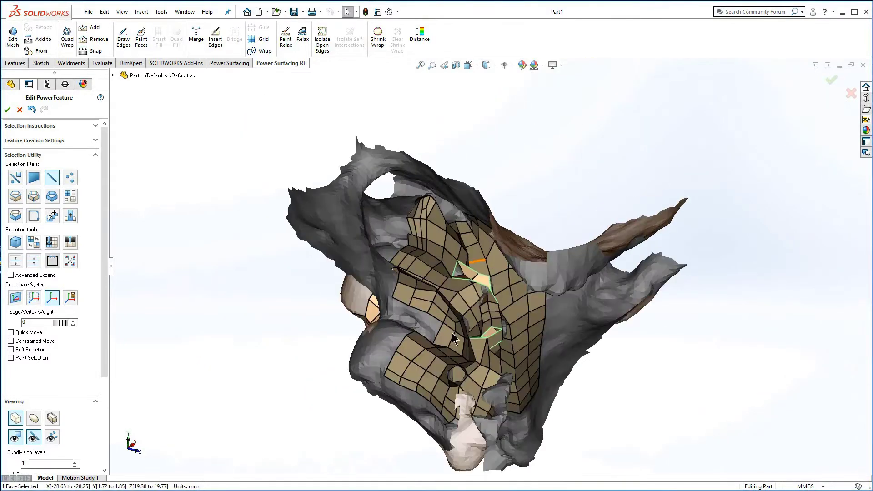
middle_drag(474, 375, 457, 336)
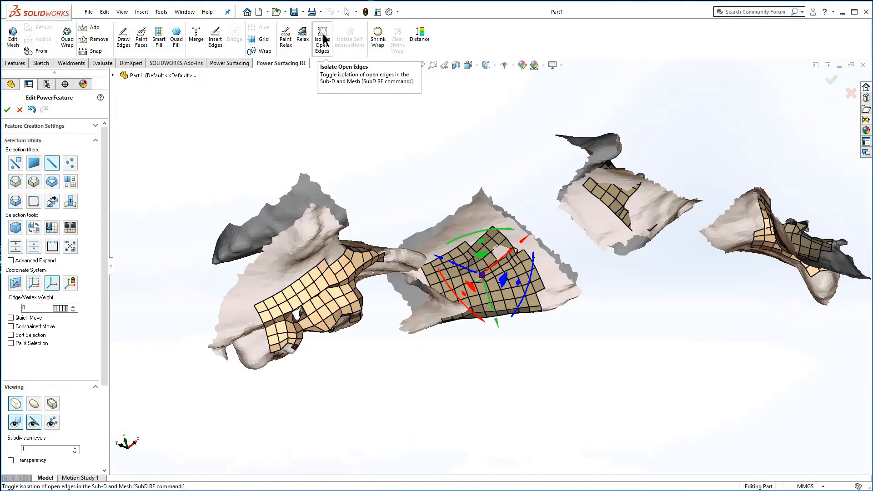
click(323, 38)
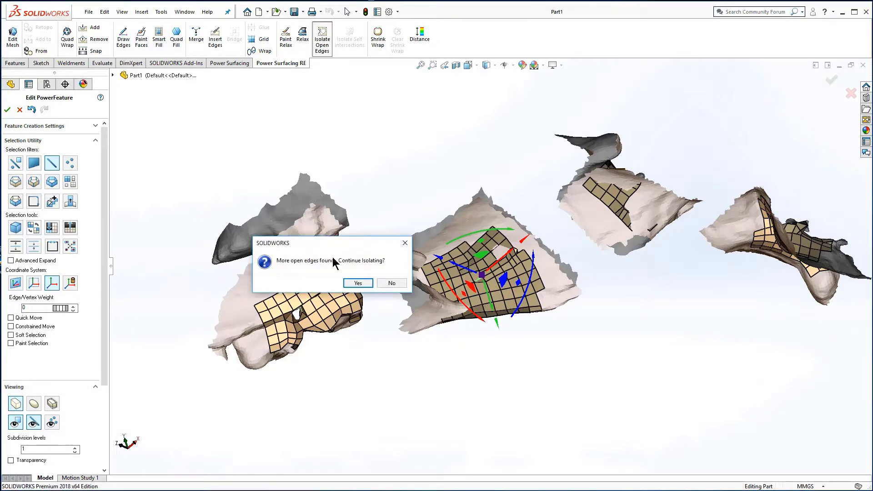
click(357, 284)
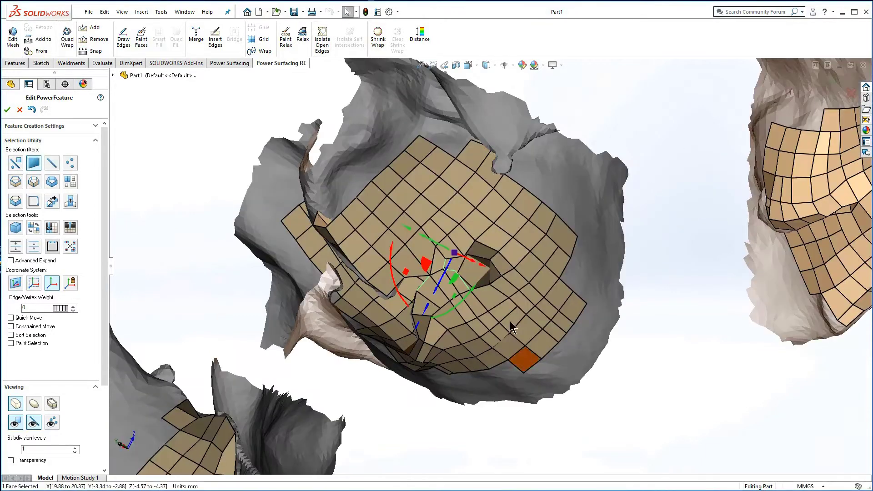
Delete the badly shaped faces around the torn hole in the isolated patch and fill the opening
click(442, 269)
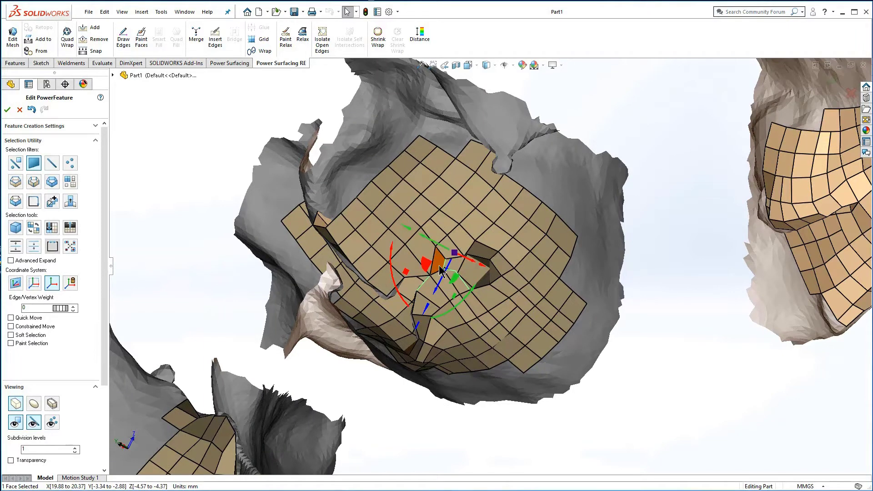
right_click(440, 267)
click(503, 276)
right_click(421, 274)
click(485, 284)
right_click(416, 270)
click(485, 283)
right_click(413, 269)
click(485, 285)
right_click(432, 234)
click(448, 249)
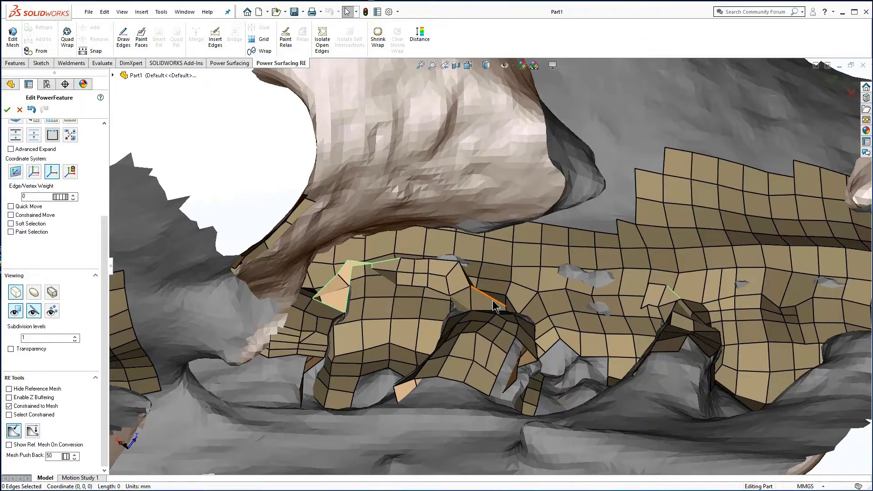
Inspect the open edge beside the molar, comparing the mesh display with Z Buffering on and off and a lower Mesh Push Back
click(495, 305)
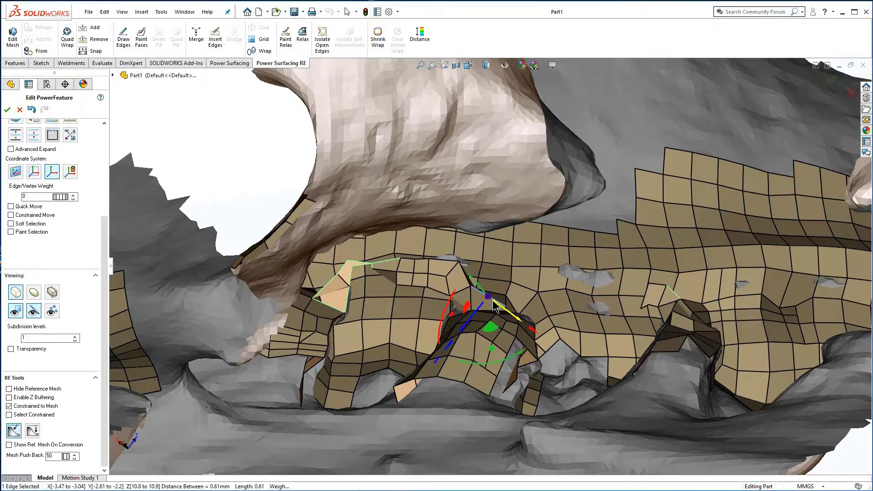
middle_drag(507, 289, 546, 341)
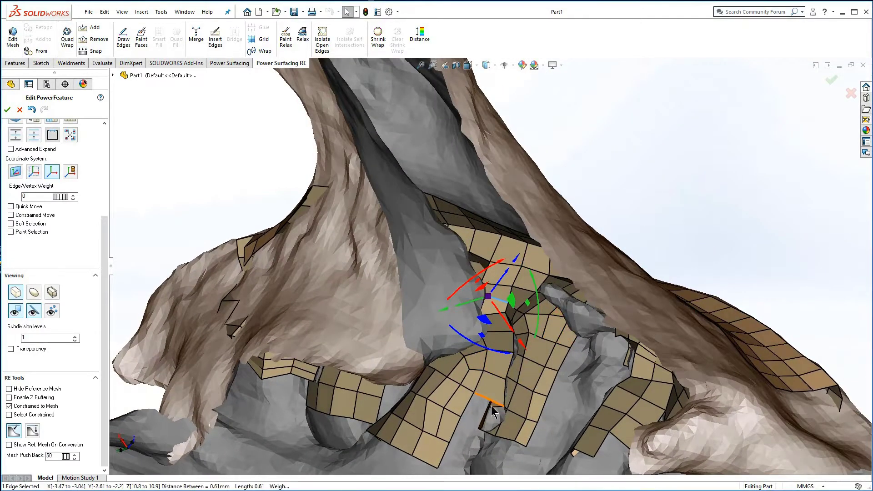
middle_drag(491, 403, 395, 324)
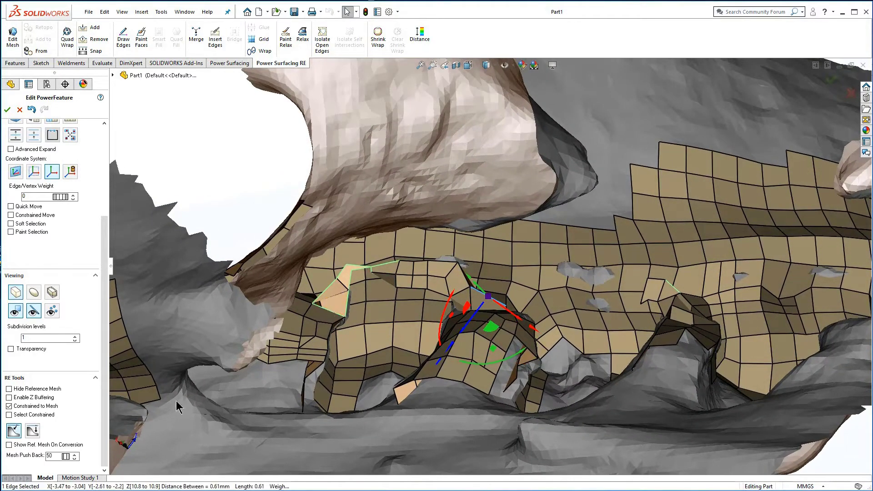
click(9, 398)
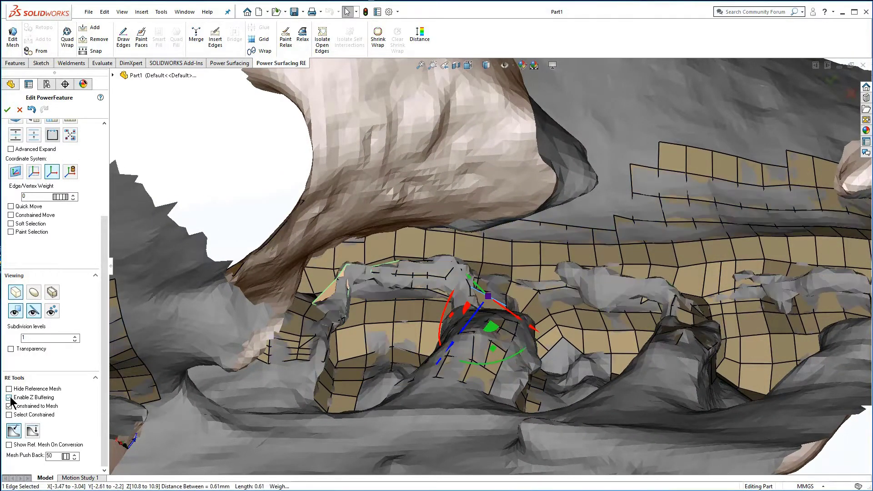
mouse_move(569, 376)
middle_down()
mouse_move(541, 349)
mouse_move(574, 357)
middle_up()
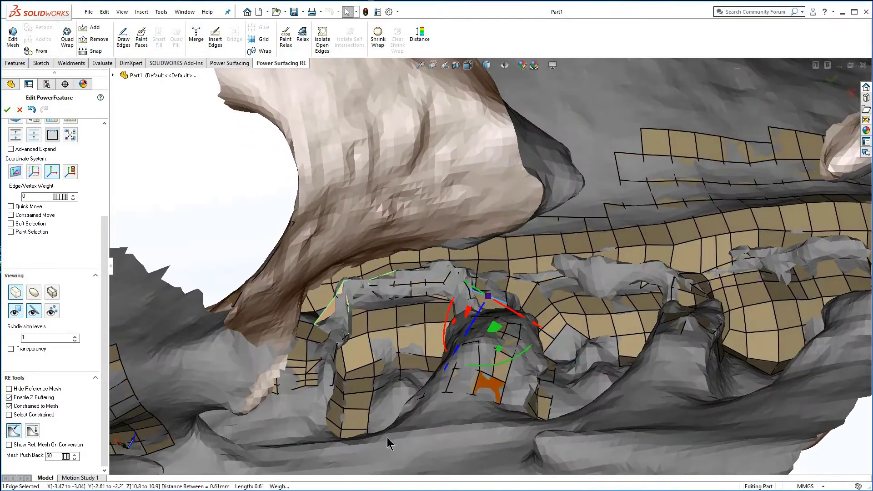
click(9, 398)
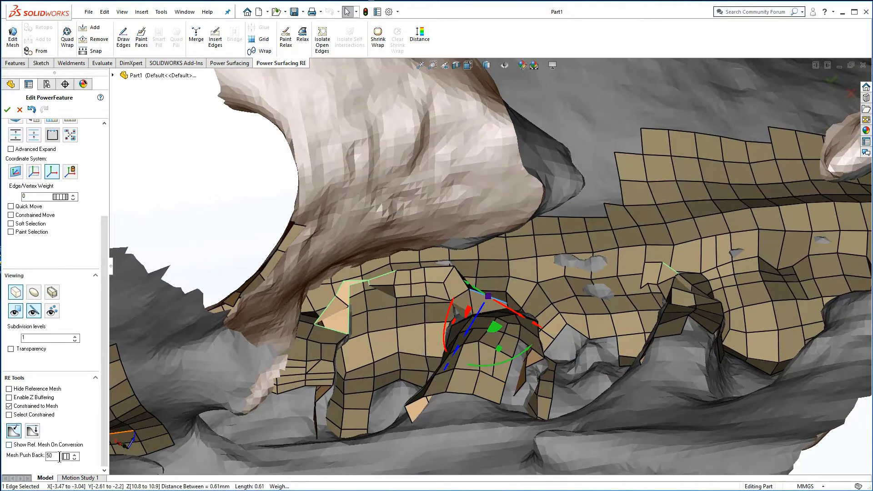
drag(67, 459, 0, 456)
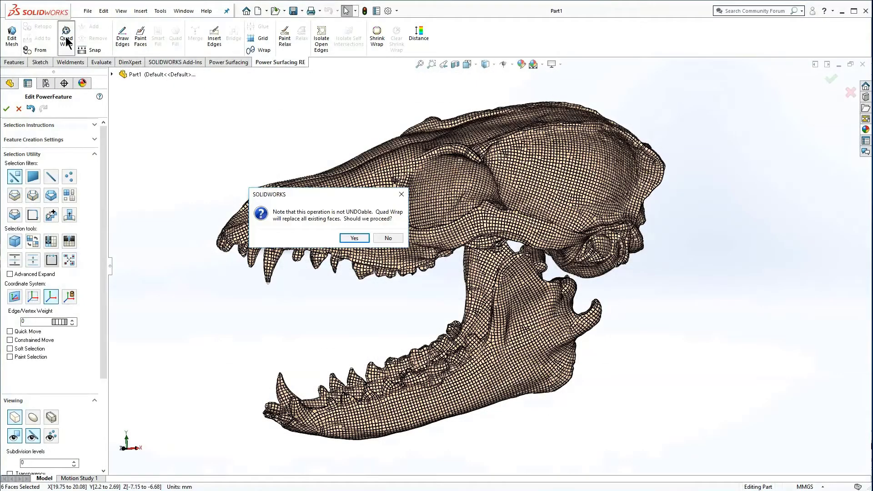
Rerun Quad Wrap as a solid, curvature-following, five-sided mesh to replace all existing faces, and isolate its open edges
click(349, 240)
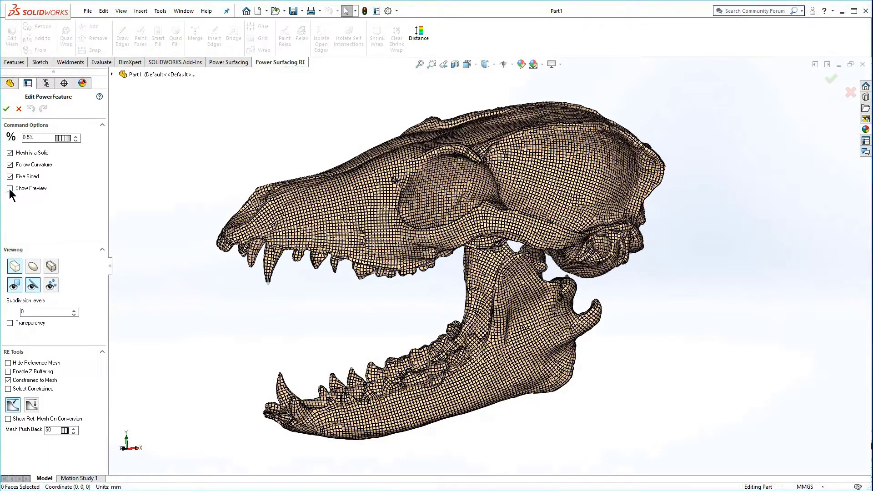
click(9, 189)
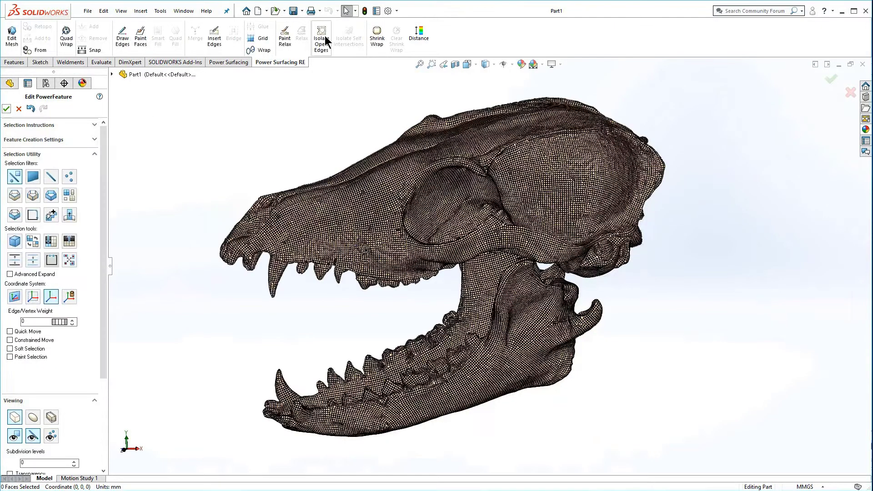
click(324, 41)
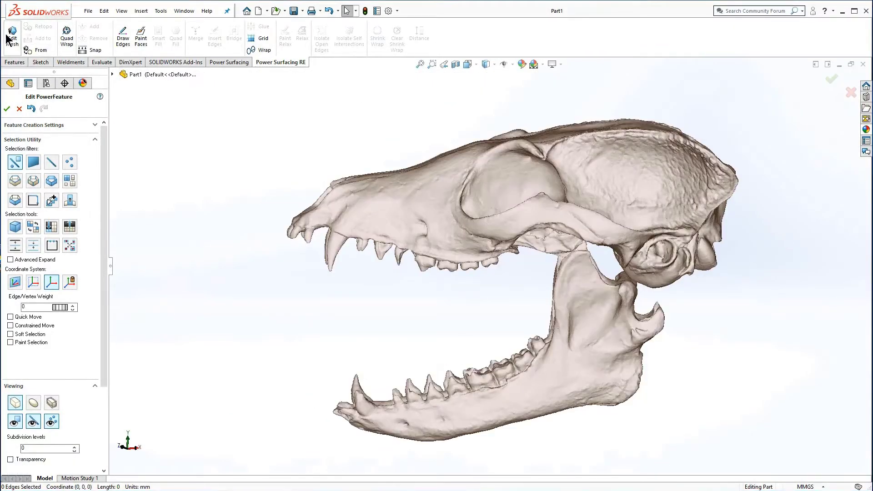
Paint-select the reference mesh faces around the cavity above the upper teeth for face editing and hide the reference mesh
click(9, 37)
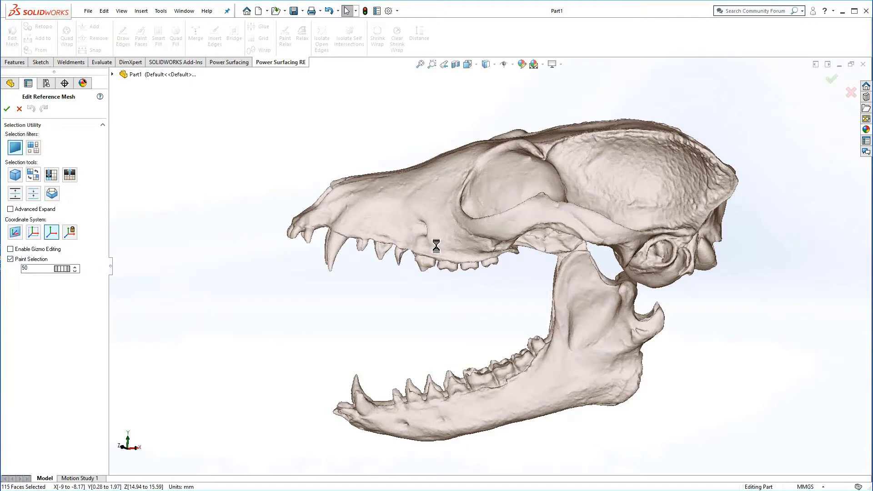
drag(440, 240, 422, 229)
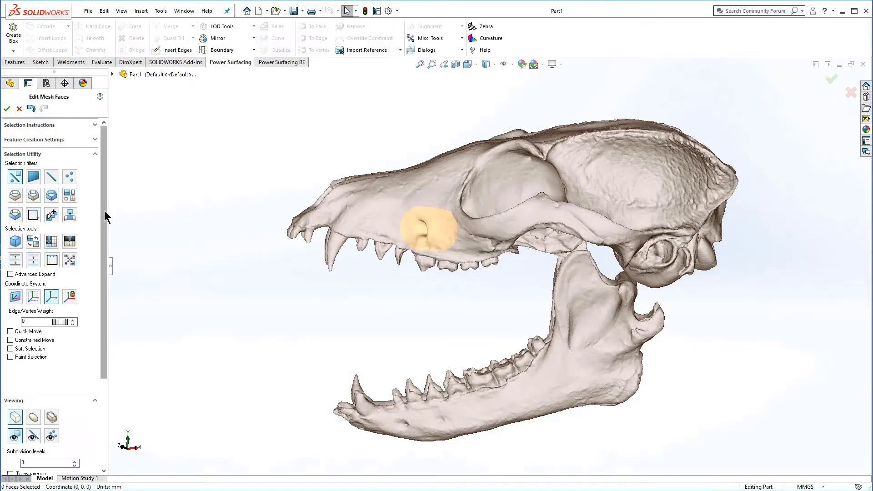
drag(105, 213, 116, 362)
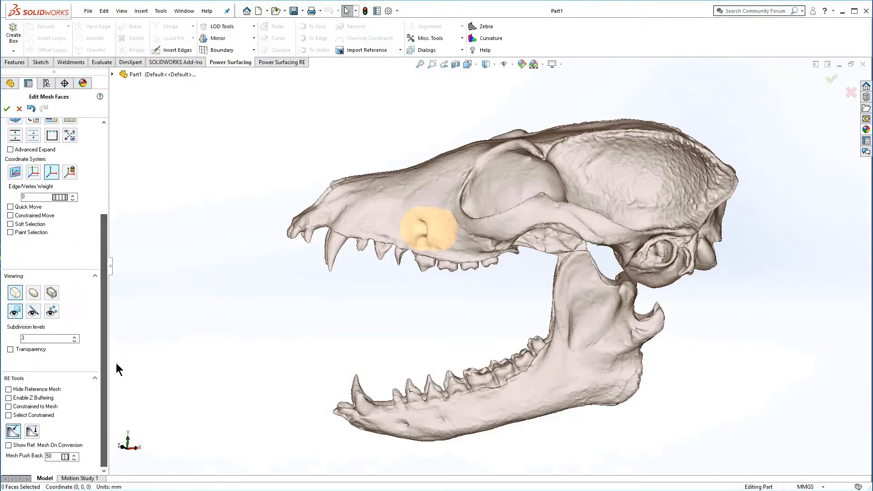
click(43, 390)
Select the faces at the tip of the protruding lump, expand the selection and relax them with a value of 300
middle_drag(430, 223, 452, 243)
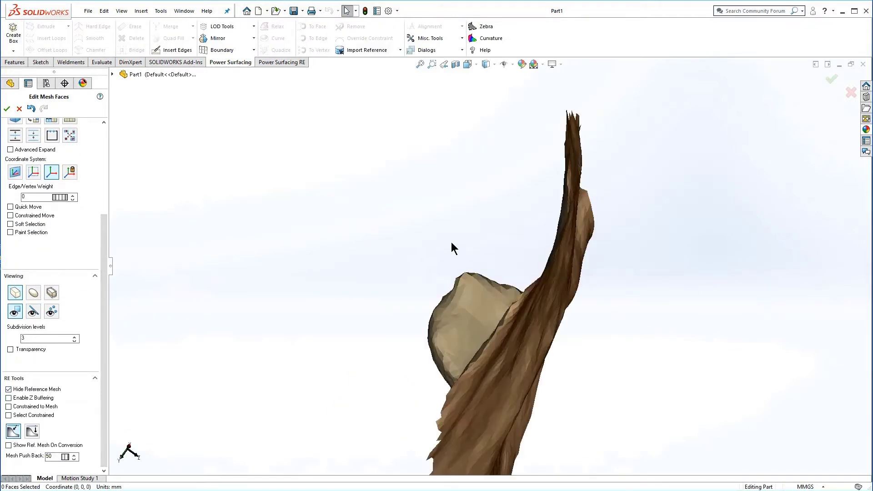
drag(477, 288, 478, 287)
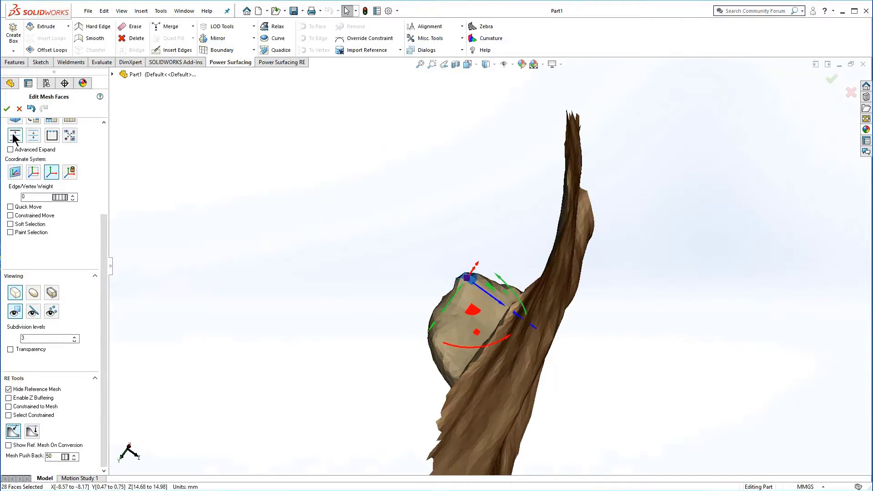
click(276, 28)
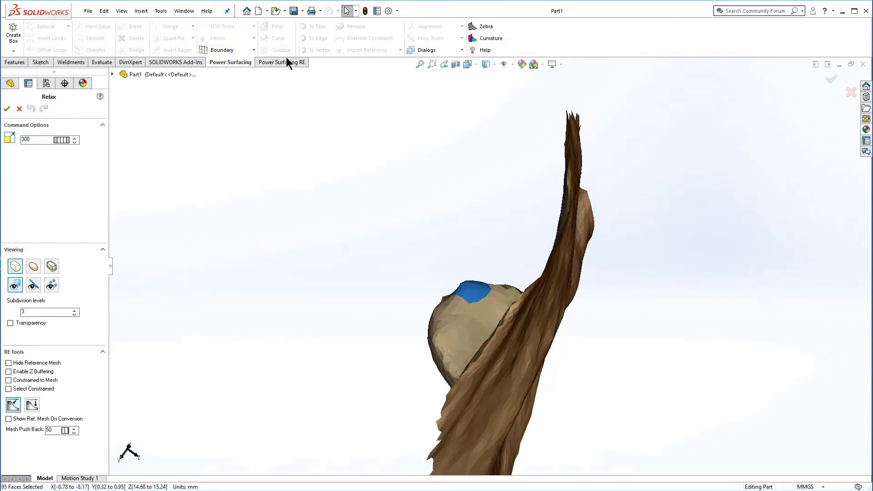
click(6, 109)
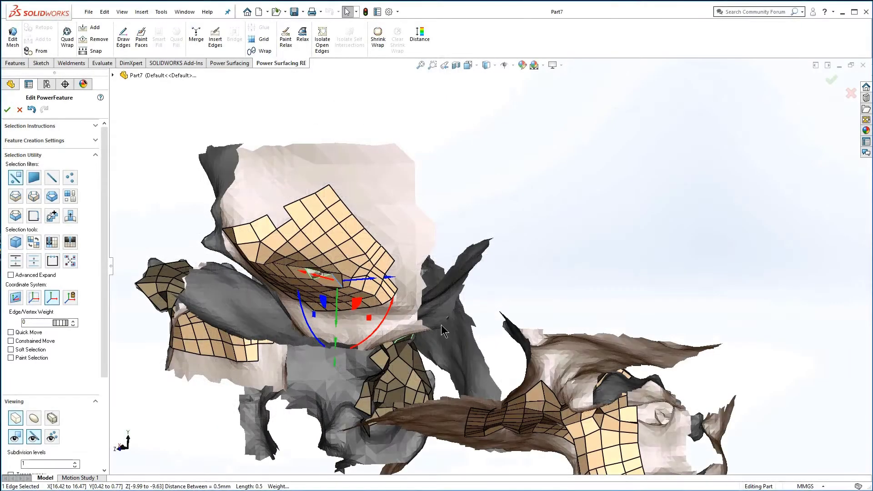
End the open-edge isolation and paint-select the reference mesh faces around the narrow slit in the flattened area, expanding the selection
click(324, 44)
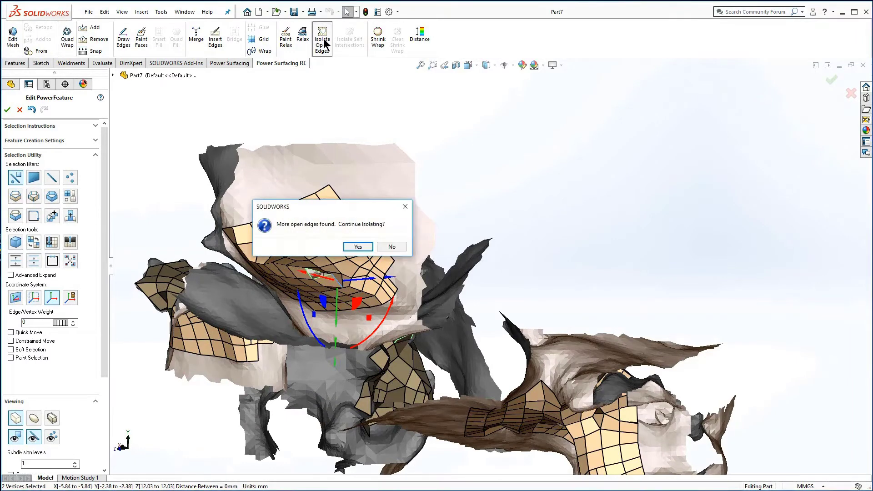
click(391, 247)
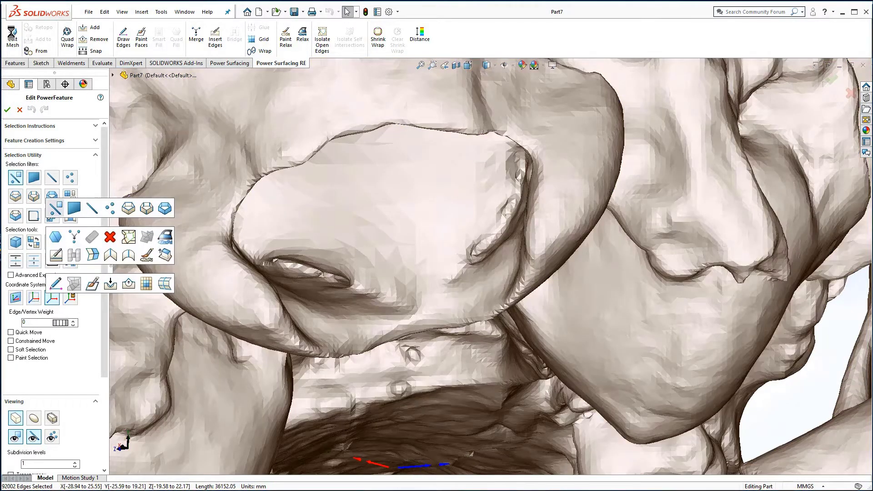
click(165, 237)
mouse_move(246, 264)
mouse_down()
mouse_move(327, 276)
mouse_move(282, 275)
mouse_up()
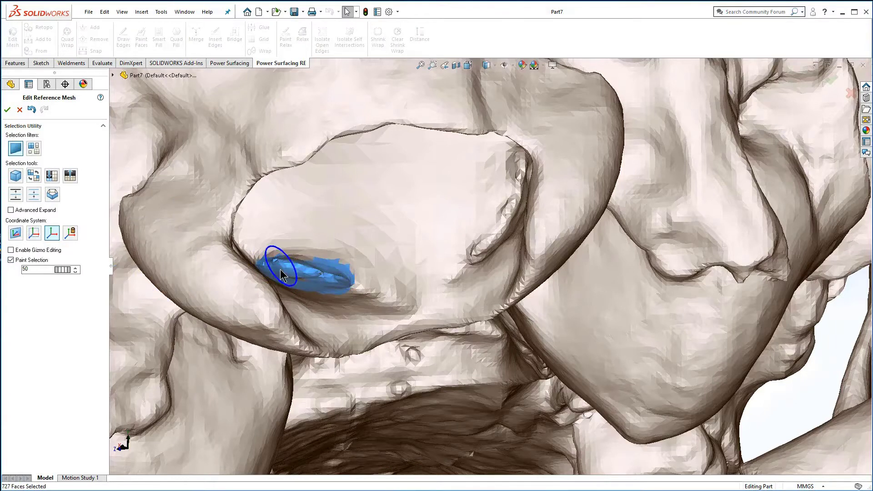
click(15, 194)
click(15, 197)
right_click(348, 241)
click(360, 221)
scroll(99, 366, down, 3)
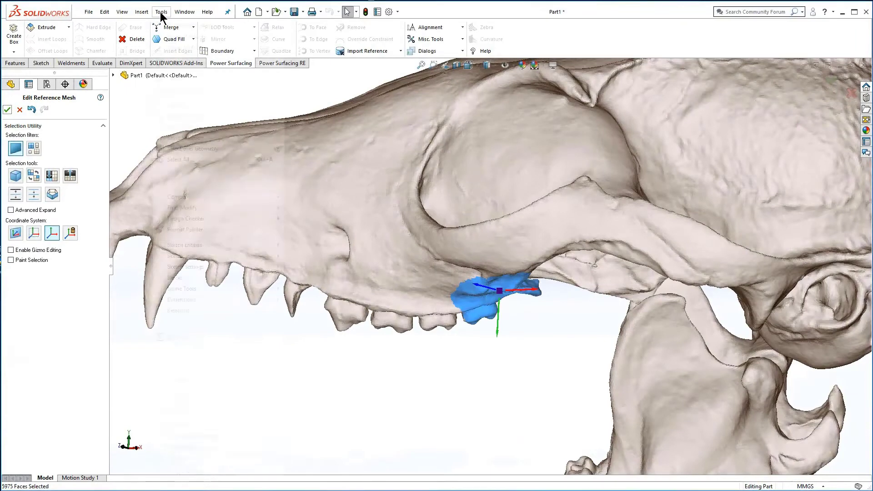
Open the Power Surfacing save options for the edited reference mesh
click(161, 11)
mouse_move(257, 50)
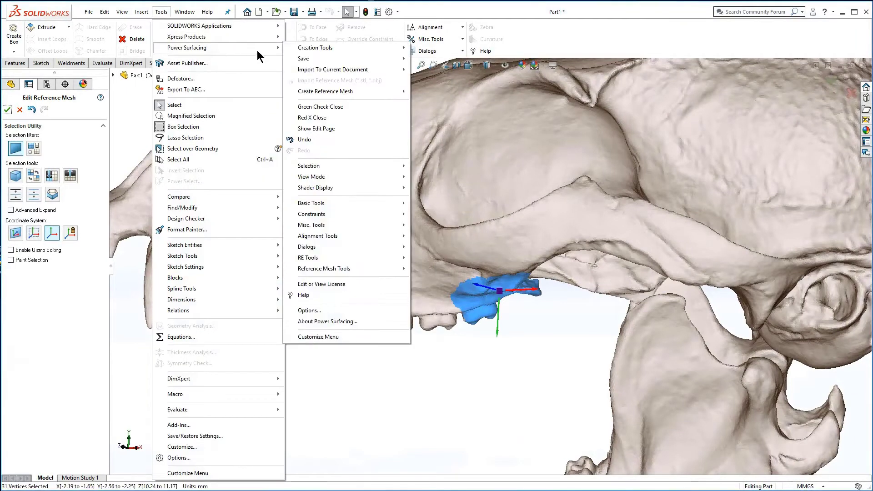
mouse_move(329, 59)
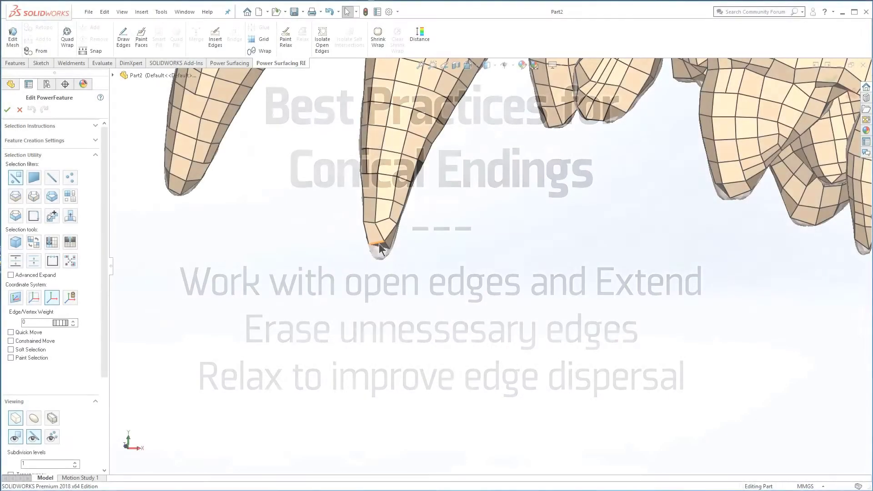
Delete the end face at the long tooth's tip and switch the selection to edges
click(393, 232)
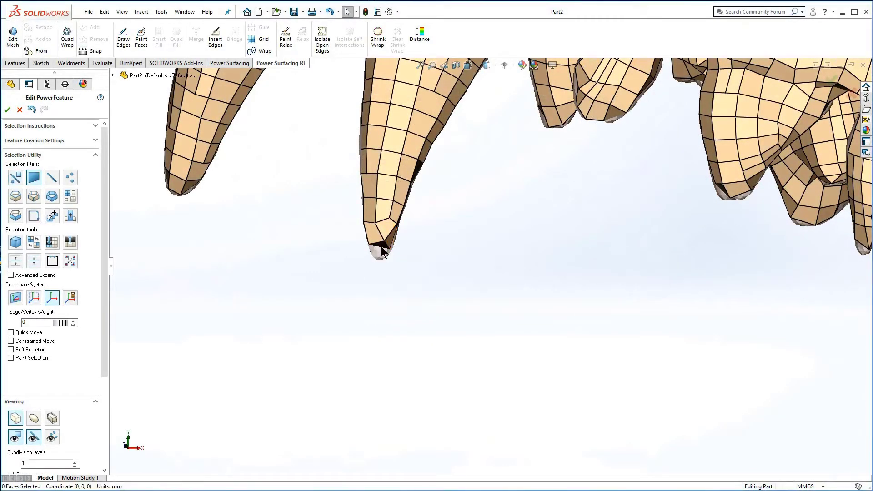
click(381, 247)
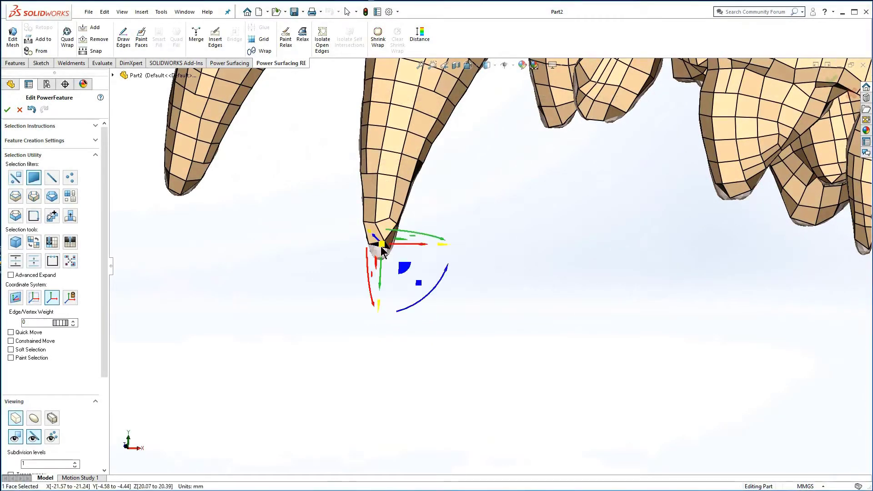
key(Delete)
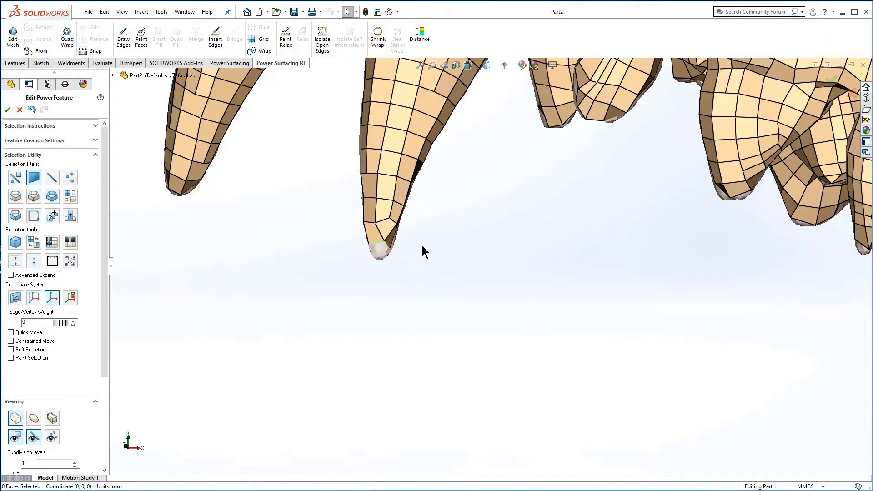
right_click(422, 245)
click(463, 232)
Select the open edge loop at the long tooth's tip and pull it toward the scanned tip along the world axes
double_click(378, 241)
click(34, 299)
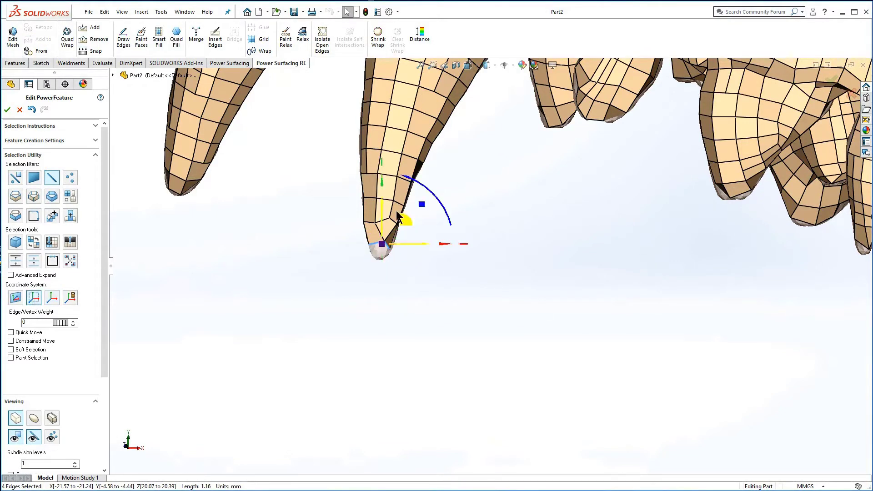
drag(382, 209, 386, 229)
key(f)
Delete the badly shaped edges at the small tooth's tip, including the stray edge beside the opening
drag(468, 340, 564, 296)
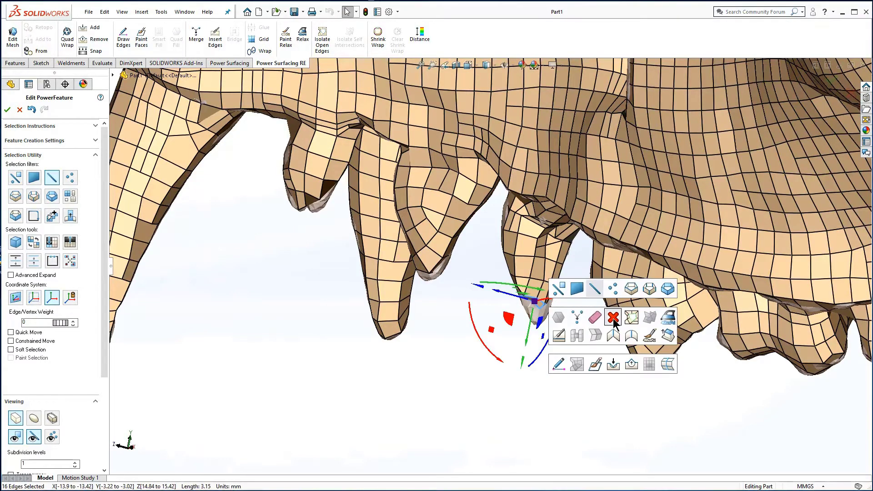
click(613, 318)
click(526, 297)
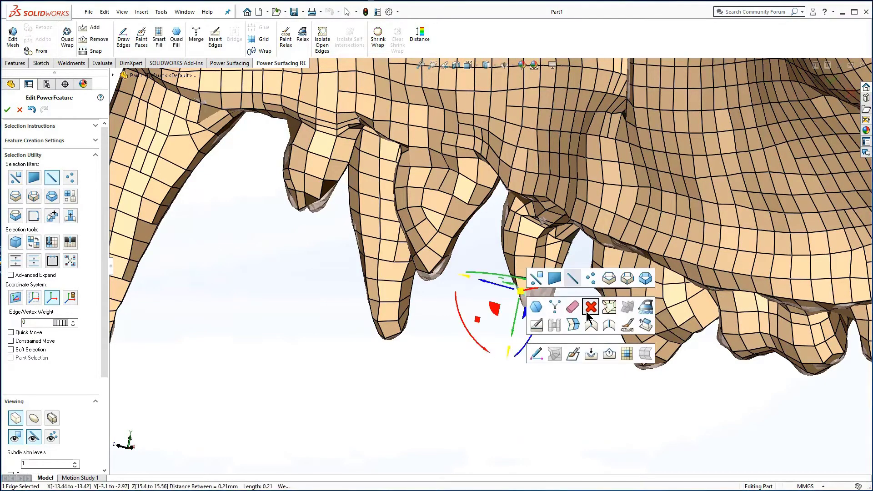
click(588, 312)
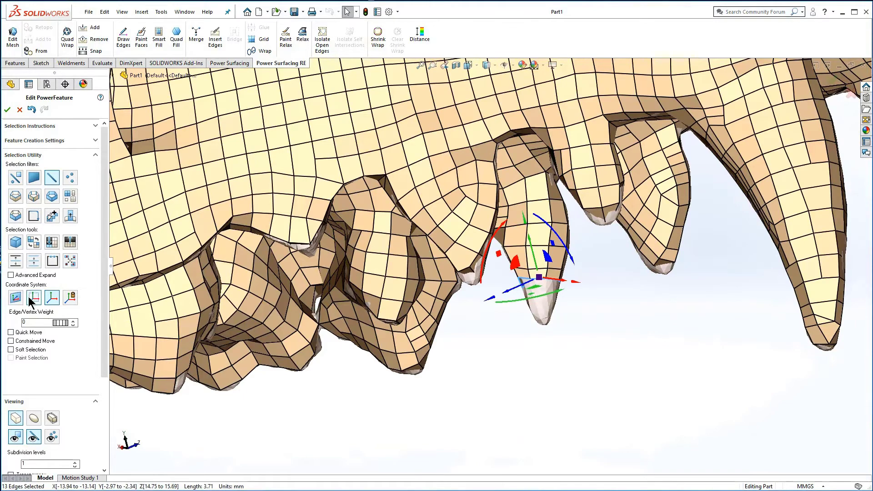
Align the manipulator to the world axes and extend the small tooth's open edge loop downward over the scanned tip
click(30, 300)
drag(540, 216, 545, 291)
drag(540, 236, 544, 259)
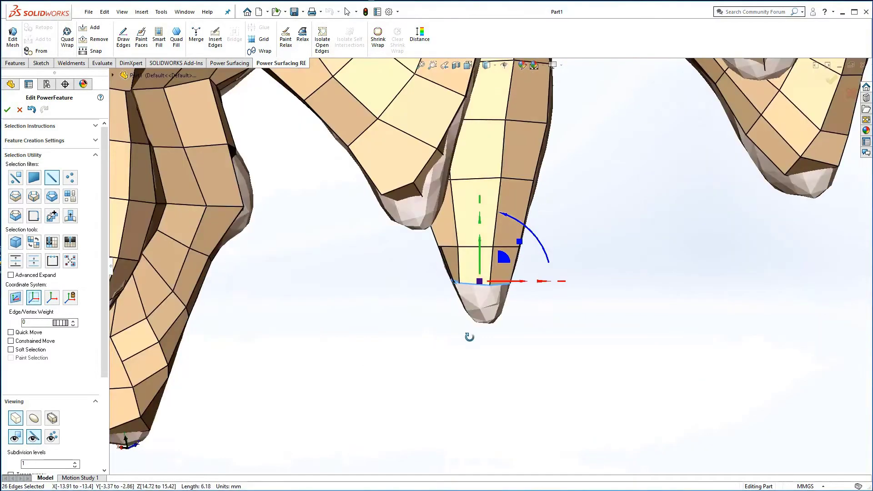
middle_drag(470, 337, 616, 331)
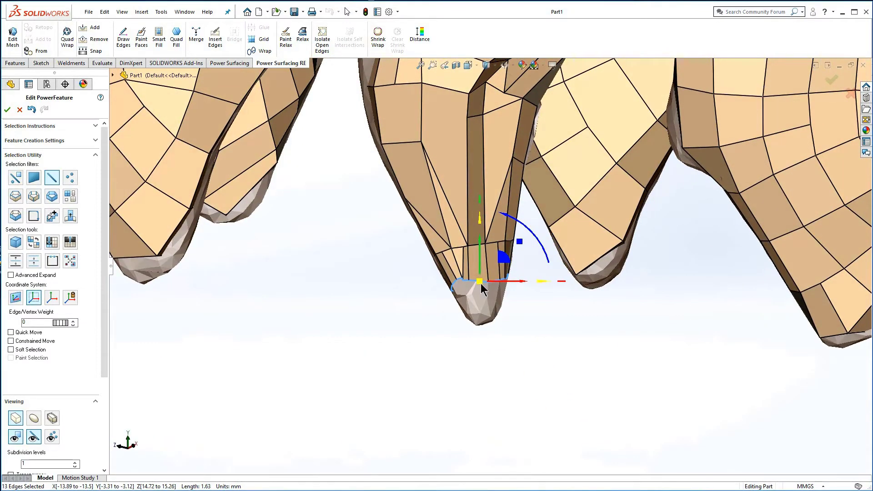
drag(479, 214, 489, 238)
Erase the unnecessary lengthwise edges in the extended face row at the small tooth's tip
right_click(460, 276)
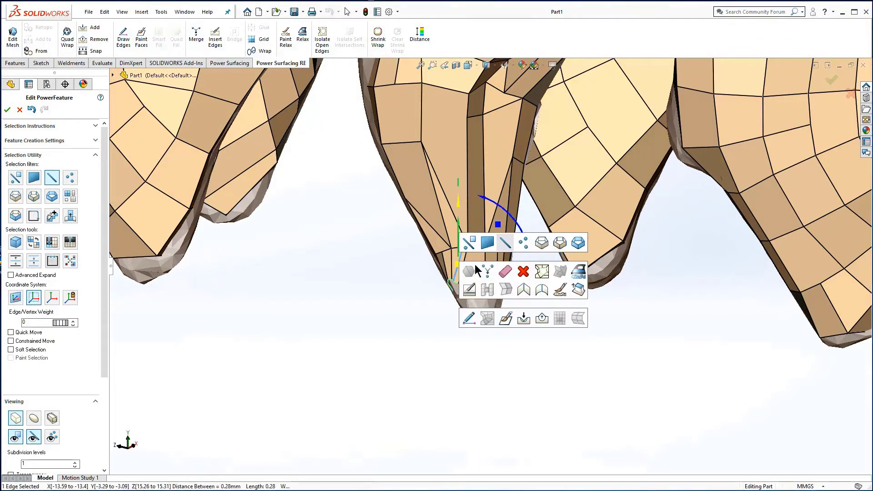
click(498, 260)
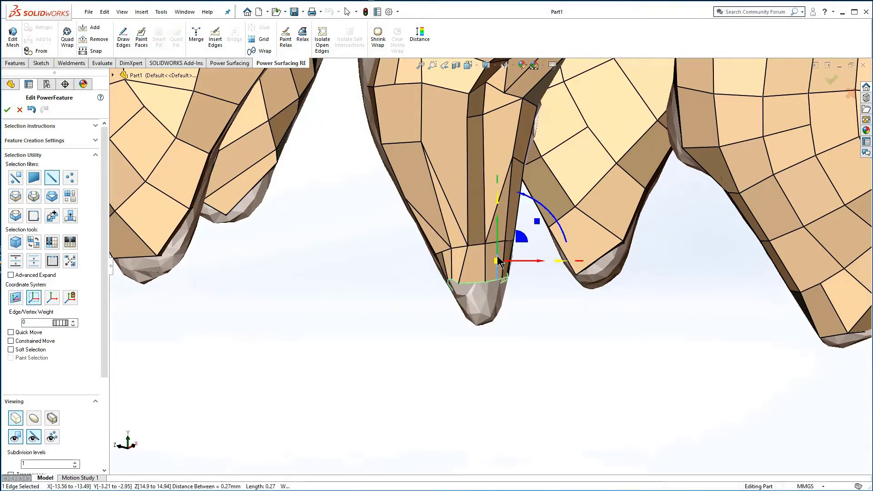
right_click(495, 256)
click(442, 281)
right_click(442, 280)
click(488, 289)
Filter the selection to vertices and adjust a vertex on the small tooth's open edge loop
middle_drag(446, 318, 508, 288)
right_click(508, 288)
click(572, 268)
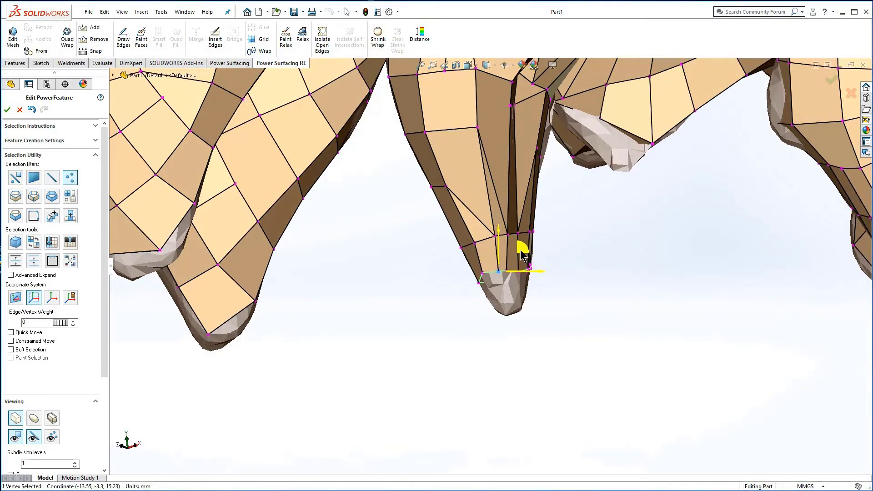
Select the small tooth's open edge loop and extend it downward by another face row over the scanned tip
right_click(526, 300)
click(572, 280)
double_click(504, 273)
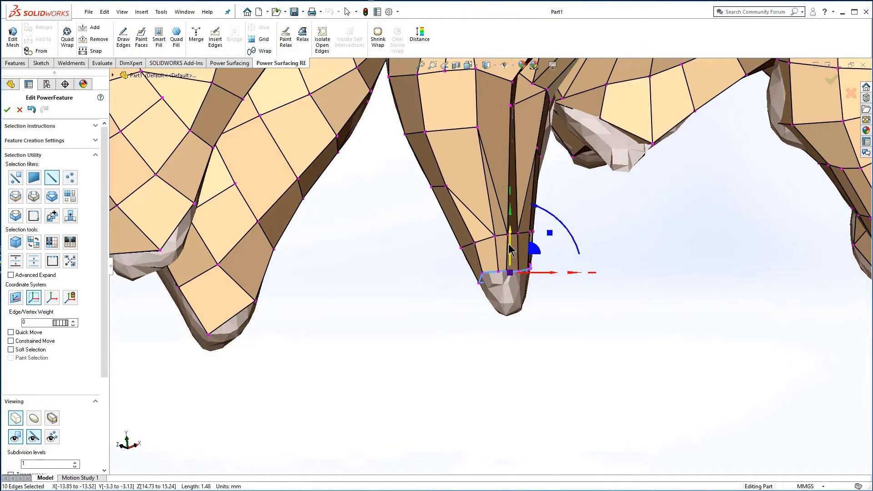
ctrl+drag(510, 243, 519, 282)
Close the remaining opening at the small tooth's tip by filling it with new faces
click(502, 299)
right_click(518, 325)
click(563, 311)
click(512, 303)
right_click(513, 305)
click(613, 361)
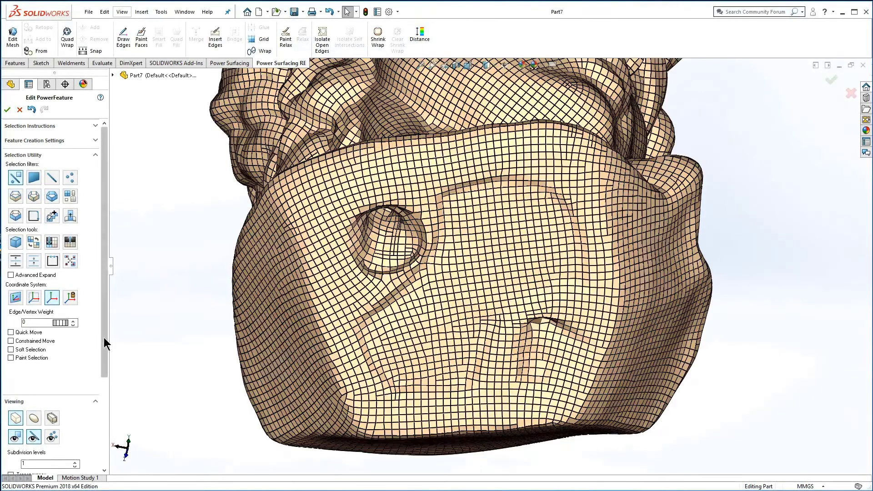
Turn on transparency and hide the mesh edges in the display of the Part7 model
scroll(103, 342, down, 3)
click(11, 374)
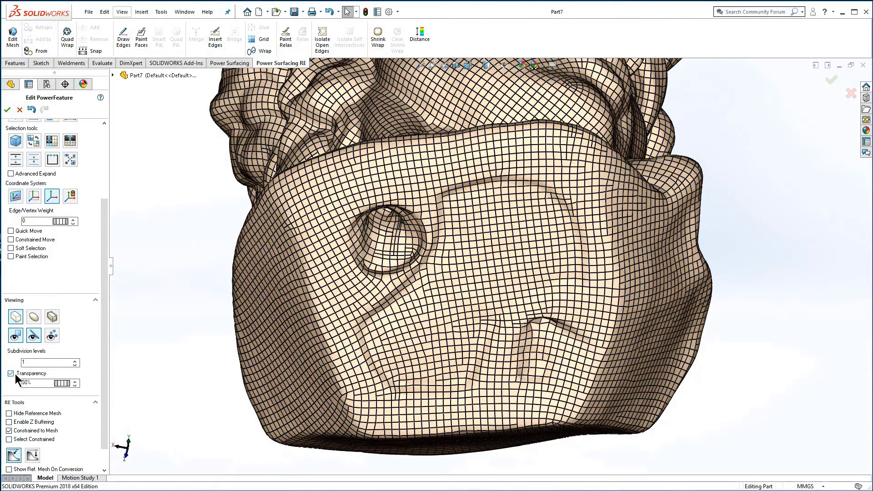
click(33, 335)
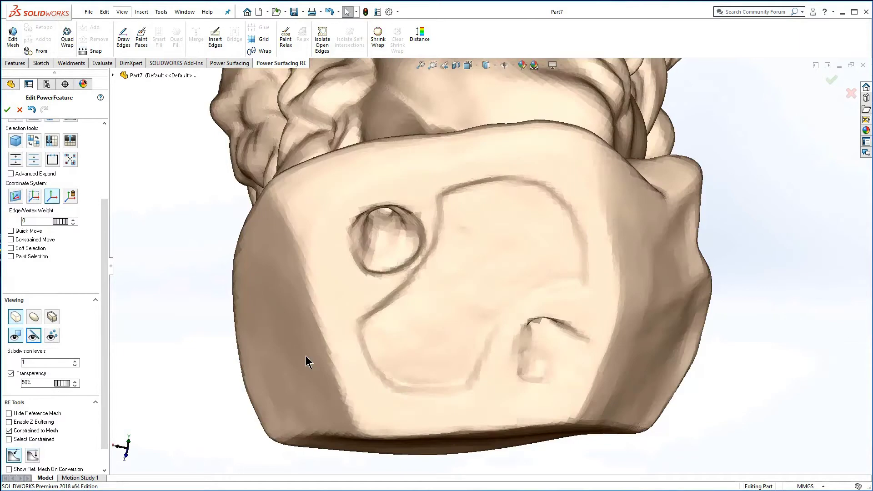
Paint-select a closed band of faces around the recess on the model's underside and delete it
mouse_move(515, 359)
middle_down()
mouse_move(509, 267)
mouse_move(532, 260)
mouse_move(459, 409)
middle_up()
click(11, 256)
mouse_move(385, 196)
mouse_down()
mouse_move(323, 237)
mouse_move(335, 337)
mouse_move(392, 403)
mouse_move(533, 389)
mouse_move(554, 350)
mouse_move(546, 247)
mouse_move(521, 205)
mouse_move(405, 202)
mouse_up()
right_click(323, 293)
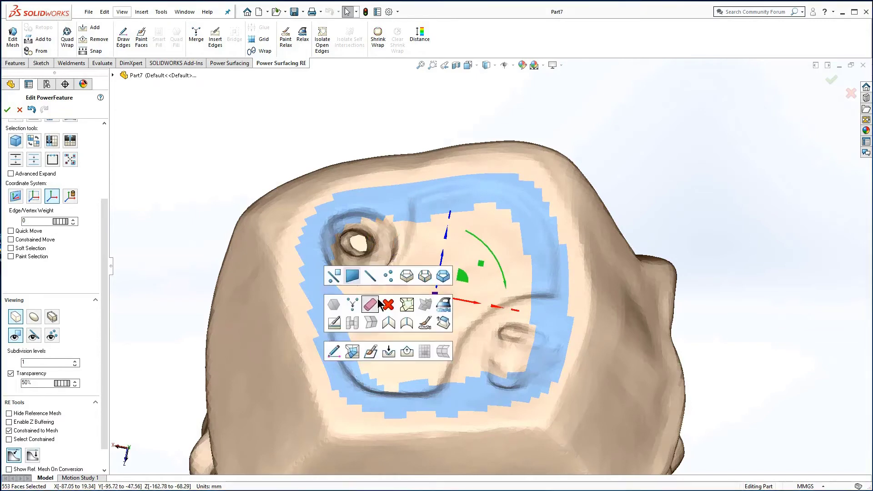
click(389, 304)
Delete the isolated island of faces inside the removed band on the underside
scroll(55, 150, up, 3)
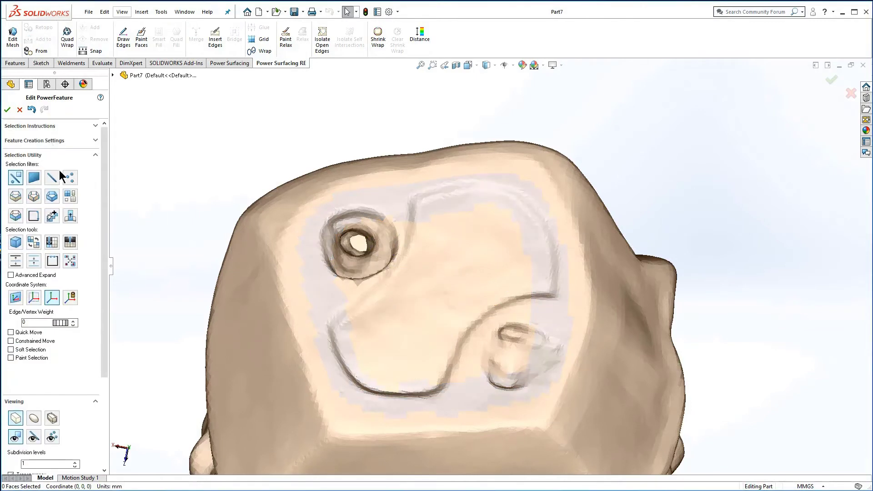
click(428, 313)
right_click(428, 313)
click(492, 322)
Fill the underside opening with new faces starting from a face on its border, and turn off transparency
click(33, 178)
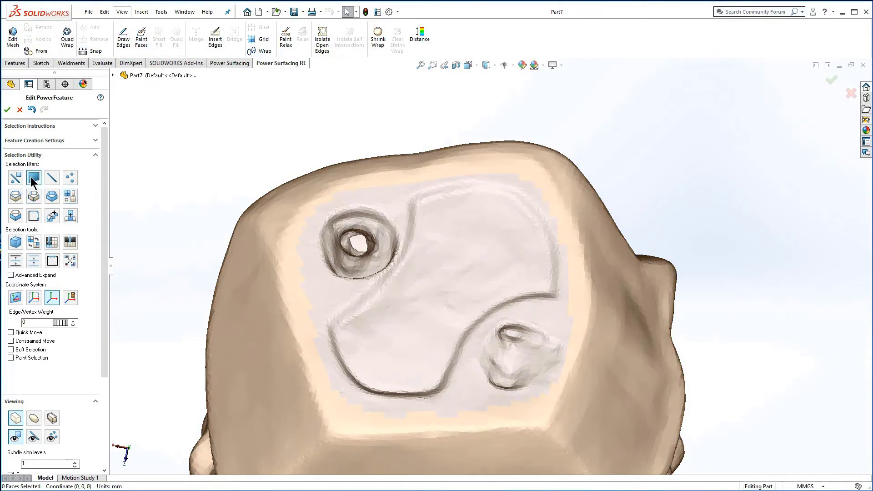
click(322, 369)
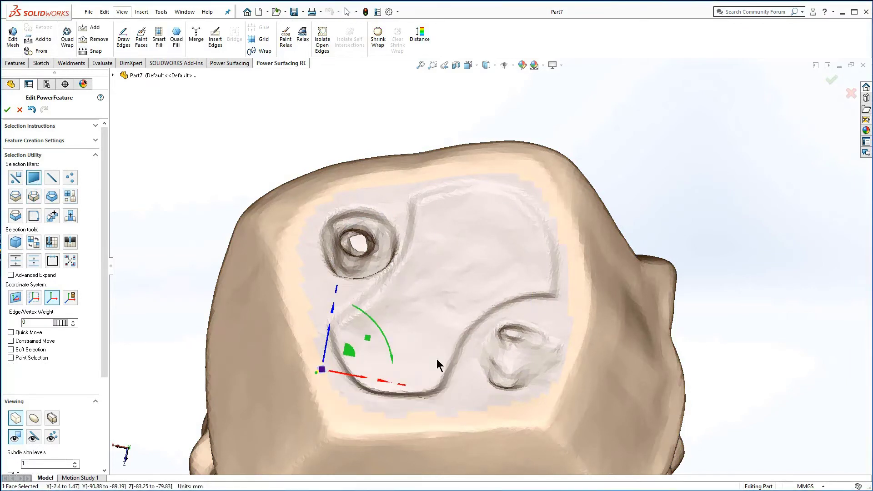
key(ctrl+a)
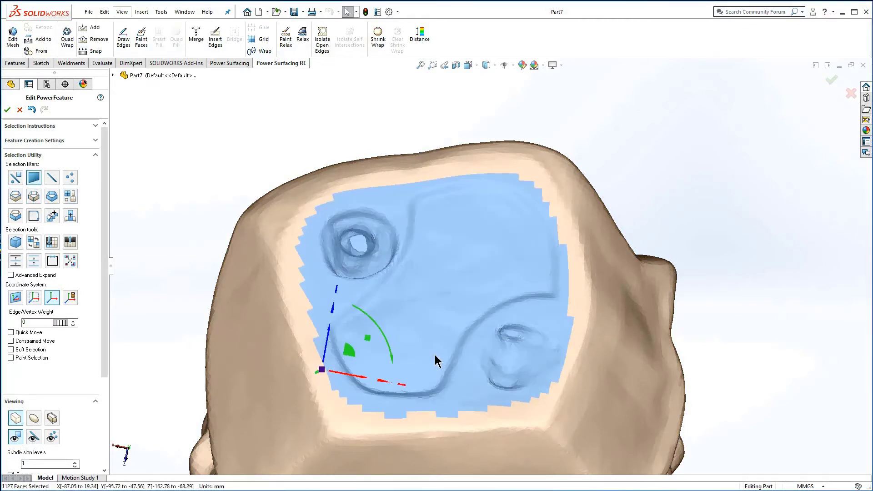
drag(104, 366, 104, 455)
click(10, 349)
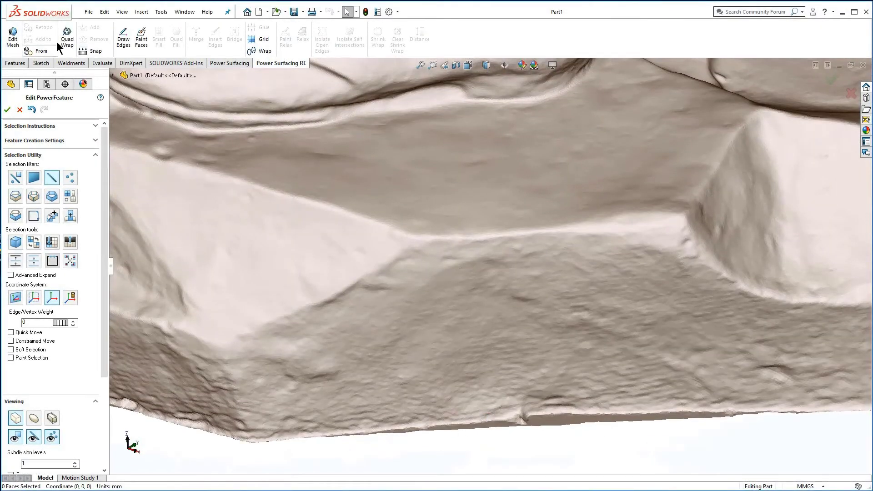
Run Quad Wrap on the Part1 reference mesh and accept the result
click(61, 41)
click(7, 109)
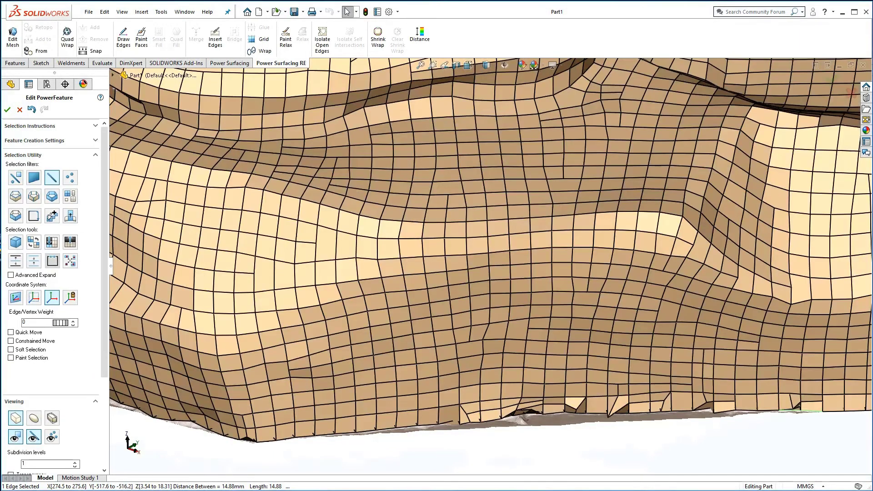
Paint-select the faces around the jagged defects along the model's bottom edge, on the side wall and underside, and delete them
middle_drag(567, 429, 482, 352)
click(12, 358)
right_click(370, 350)
click(397, 334)
mouse_move(373, 350)
mouse_down()
mouse_move(390, 335)
mouse_move(545, 343)
mouse_move(454, 357)
mouse_move(626, 331)
mouse_move(723, 350)
mouse_move(766, 338)
mouse_move(399, 332)
mouse_move(610, 306)
mouse_move(764, 314)
mouse_up()
middle_drag(555, 452, 562, 282)
scroll(574, 286, down, 1)
mouse_move(337, 419)
mouse_down()
mouse_move(400, 413)
mouse_move(343, 436)
mouse_move(628, 411)
mouse_move(757, 330)
mouse_move(737, 370)
mouse_move(476, 411)
mouse_move(473, 427)
mouse_move(629, 398)
mouse_up()
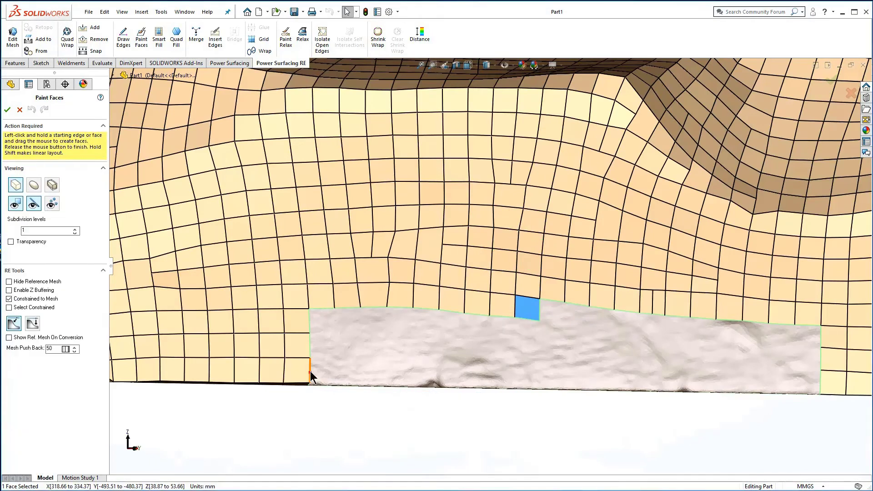
Paint a row of faces along the bottom edge across the gap, and fill the remaining side-wall opening with new faces
drag(310, 374, 821, 384)
key(Escape)
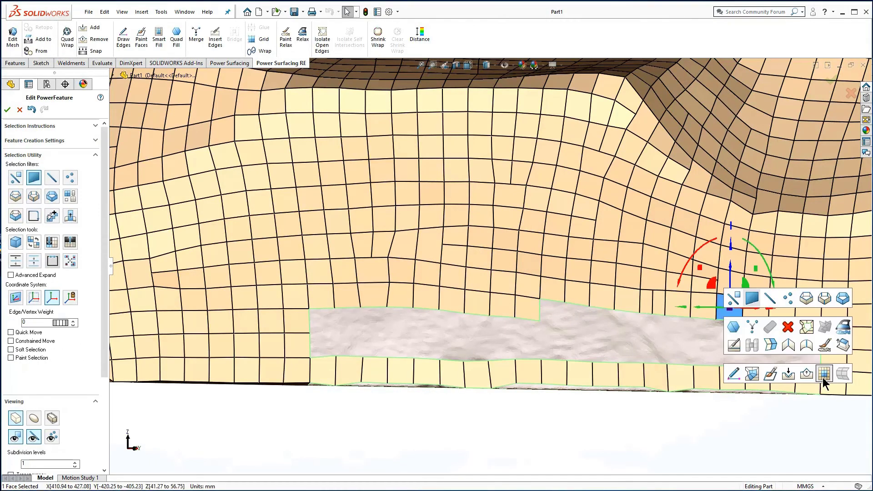
click(824, 374)
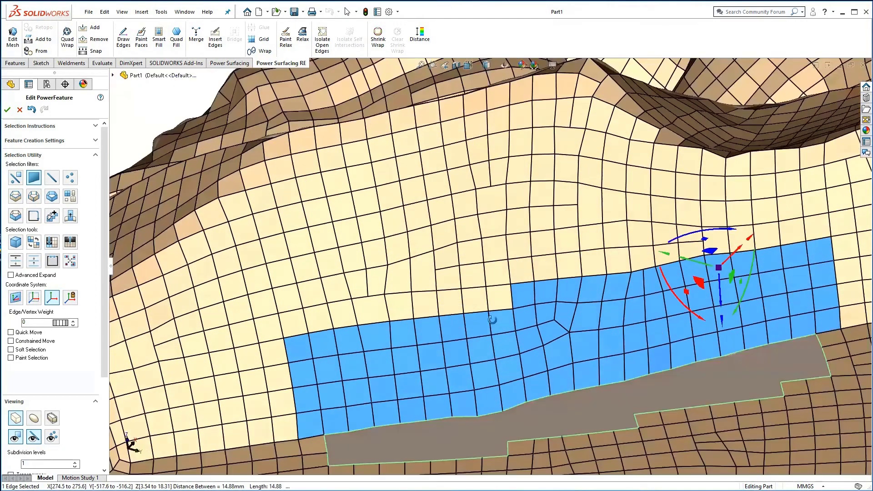